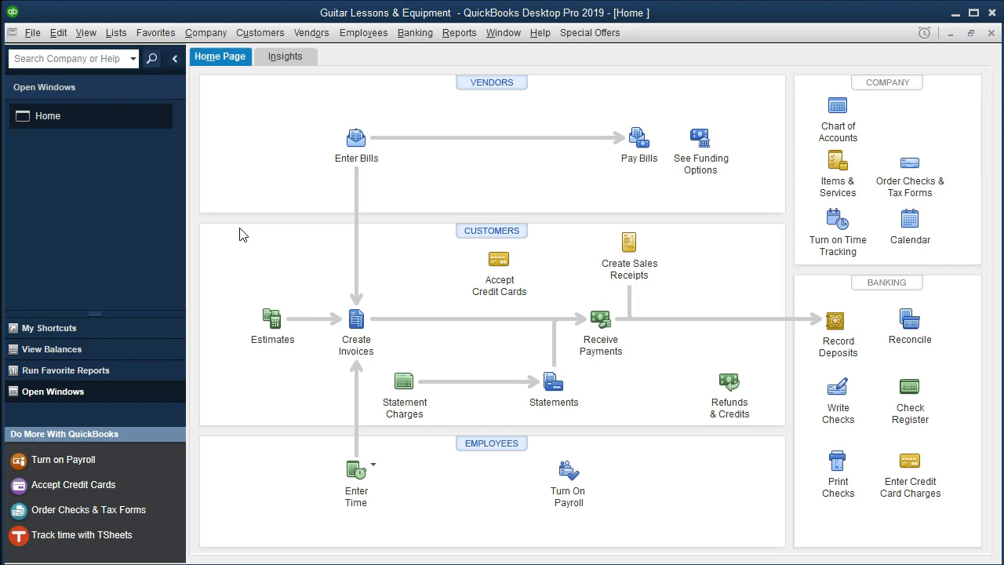
Step: Open the register for the Checking Account
left_click(405, 38)
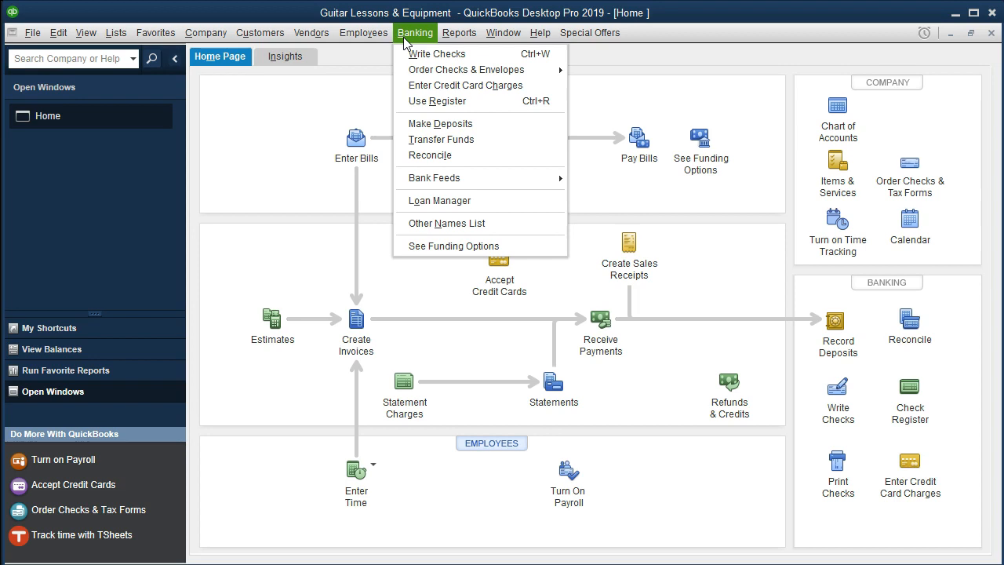
left_click(433, 101)
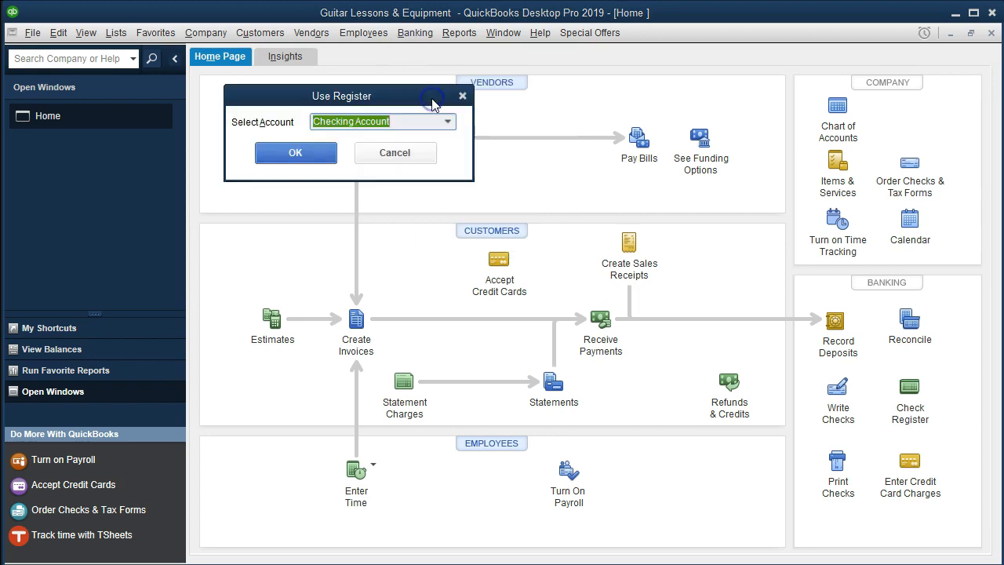
left_click(314, 155)
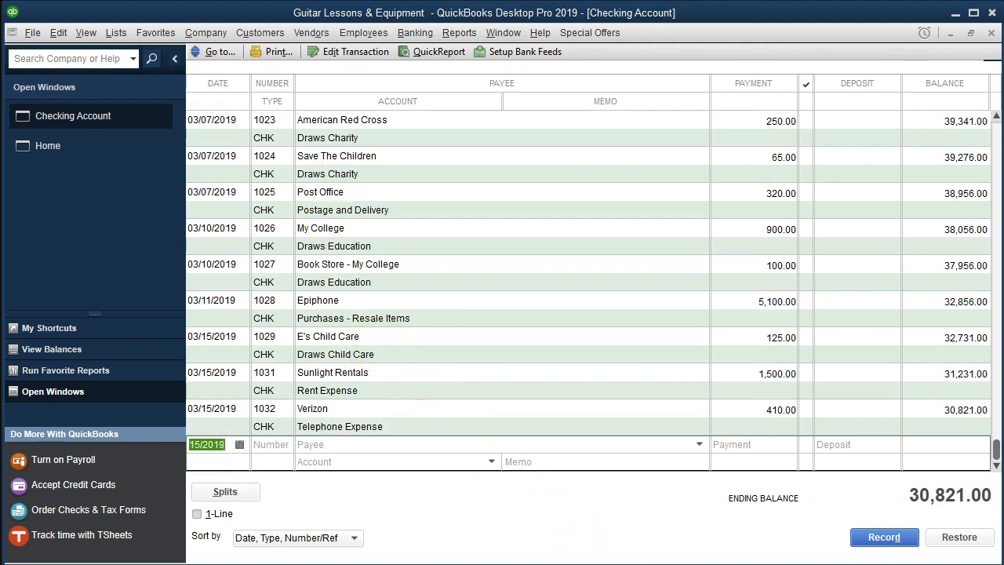
Step: Switch to Bank Stmt March.pdf in Adobe Acrobat Reader and examine the unhighlighted checks from Edison Electric through Rite Aid Drug Store
key("alt+Tab")
scroll(612, 404, "up", 5)
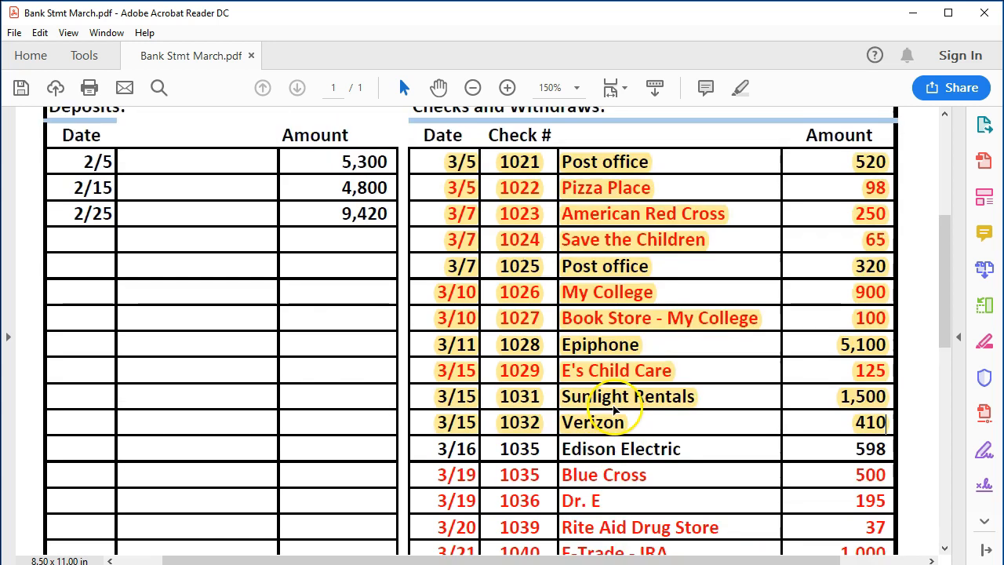
scroll(616, 412, "up", 2)
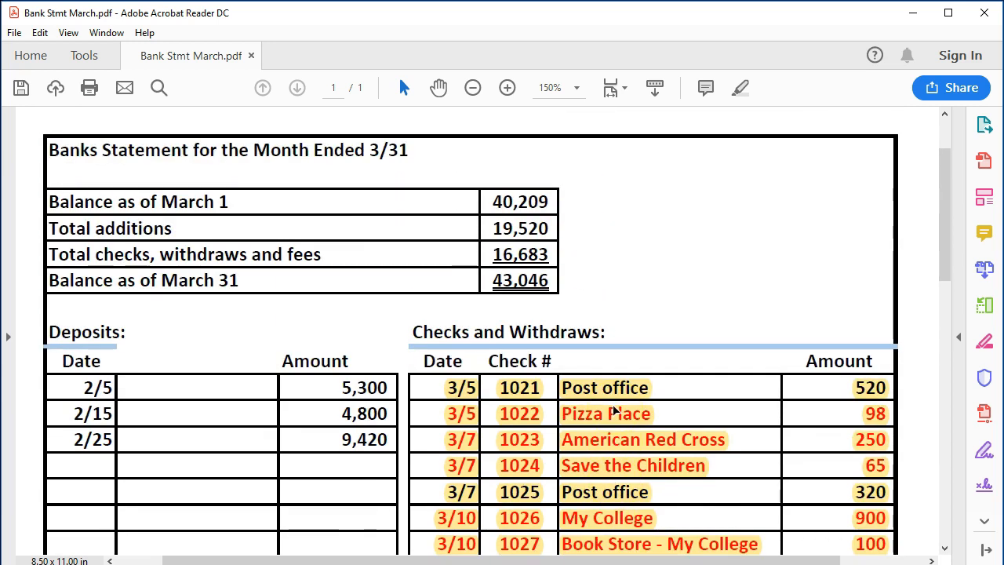
scroll(616, 410, "down", 4)
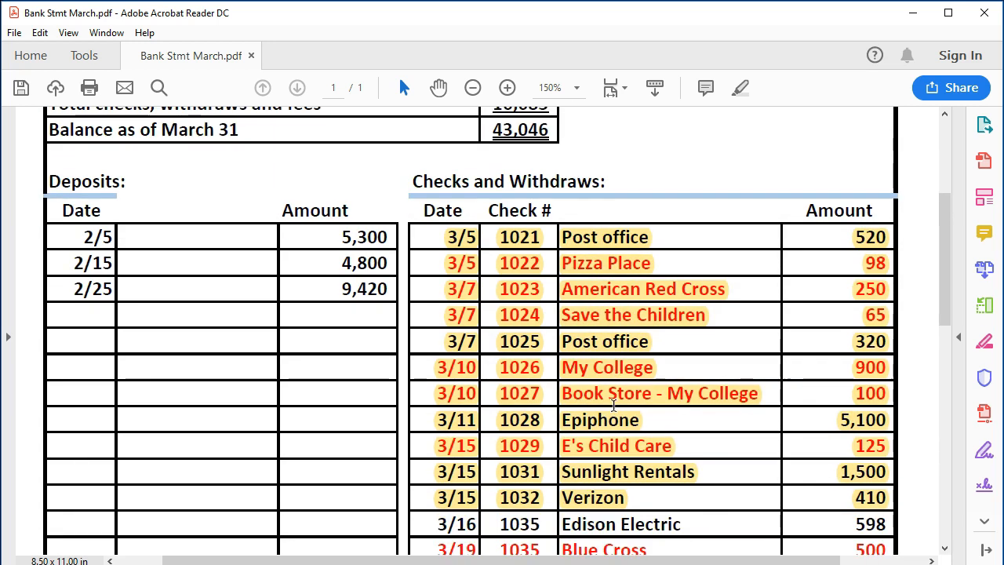
scroll(614, 405, "down", 6)
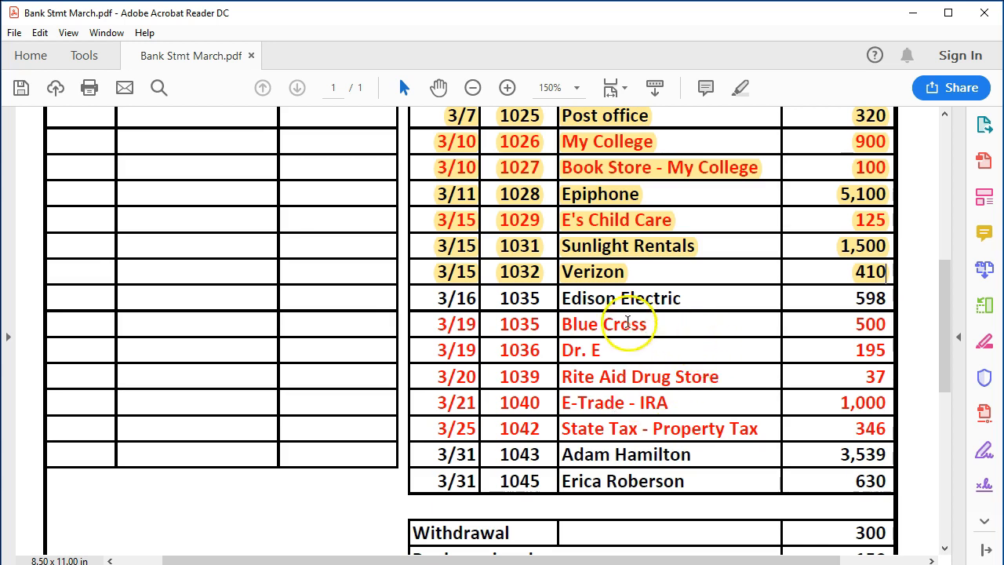
left_click(546, 306)
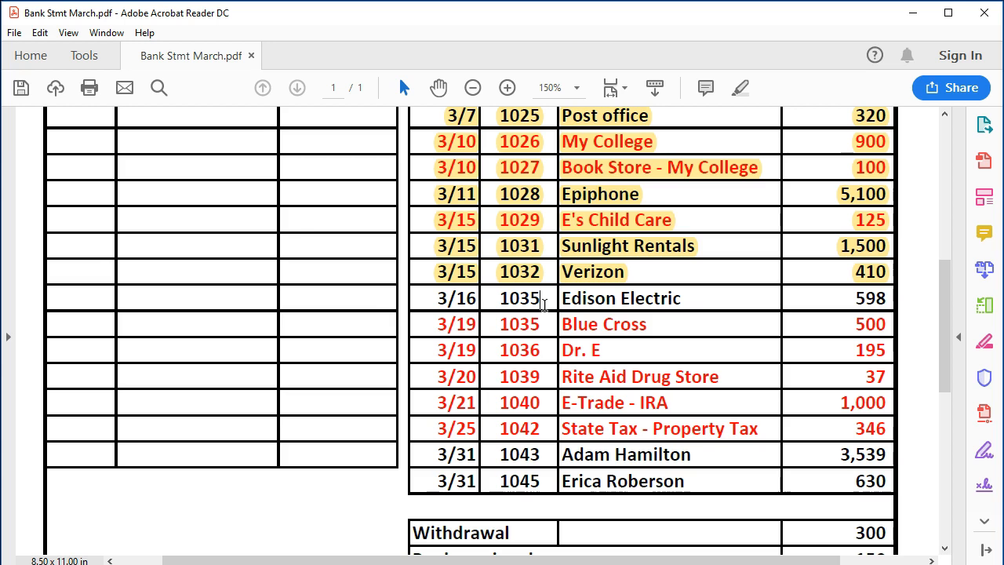
left_click(688, 300)
left_click(664, 324)
left_click(640, 353)
left_click(619, 356)
left_click(609, 350)
left_click(650, 336)
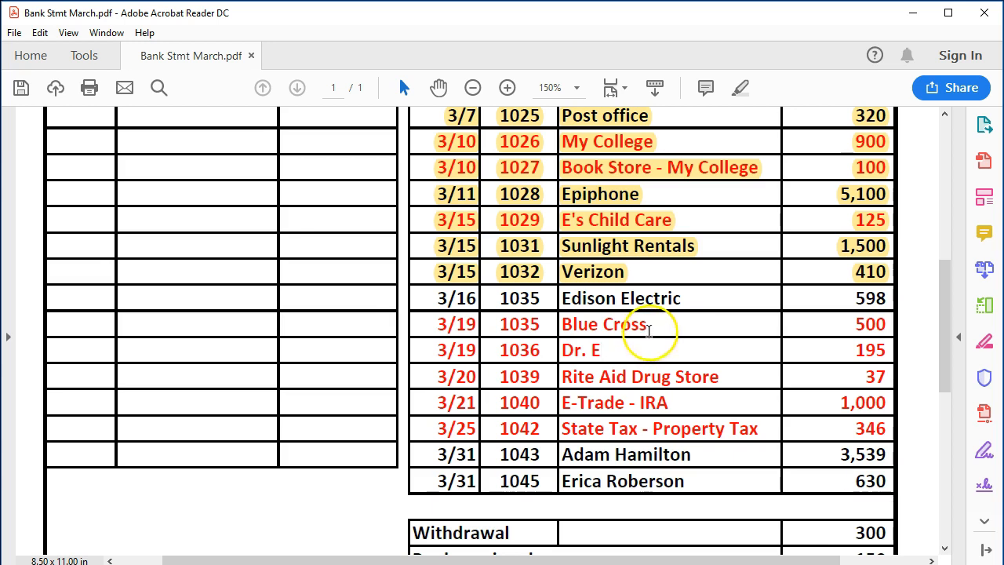
left_click(641, 350)
left_click(620, 353)
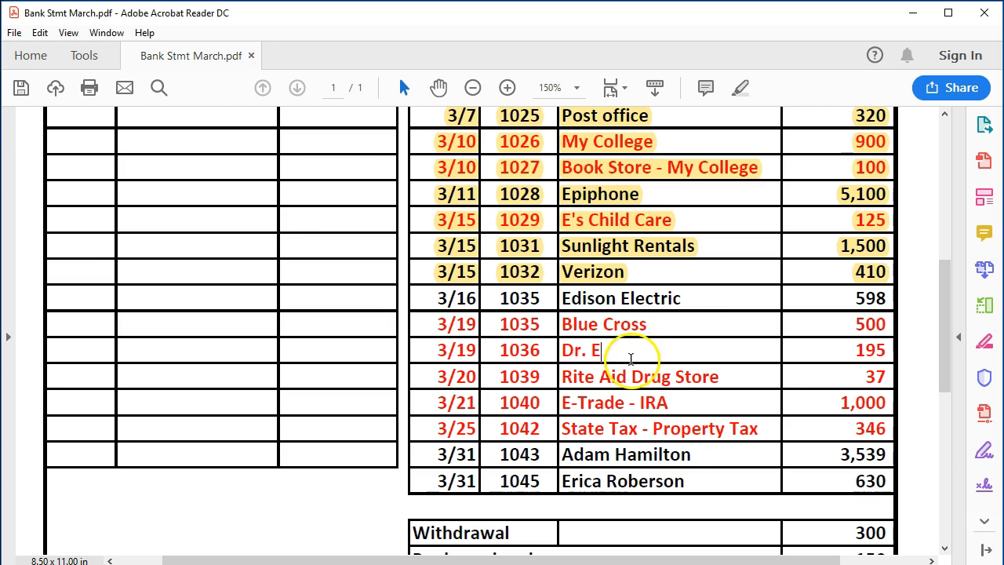
left_click(720, 376)
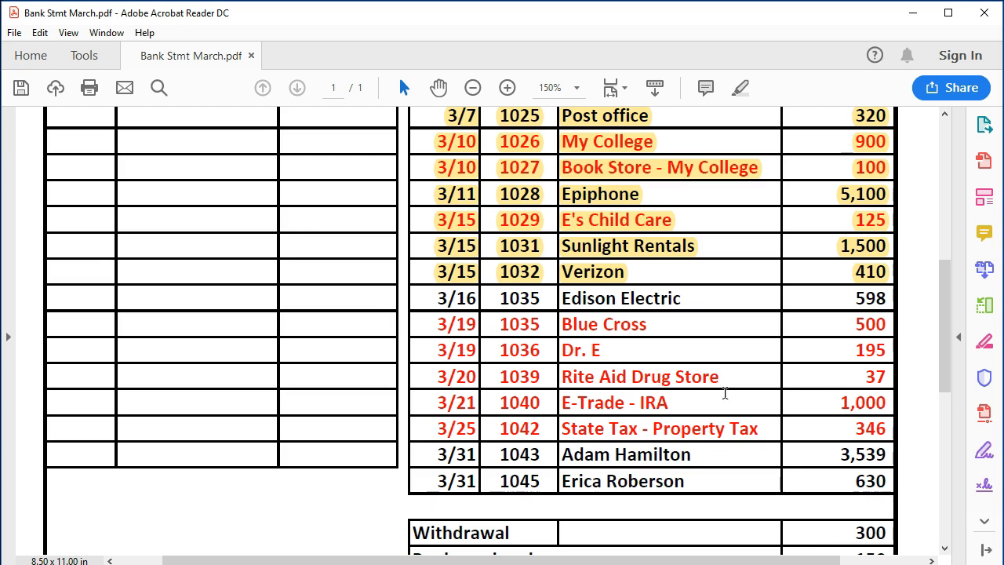
left_click(629, 355)
left_click(616, 348)
left_click(722, 377)
left_click(683, 319)
left_click(669, 325)
left_click(653, 324)
left_click(608, 353)
left_click(727, 376)
left_click(700, 298)
Step: Switch back to QuickBooks and start a register entry dated 03/16/2019 with check number 1035 and payee Edison Electric
left_click(598, 553)
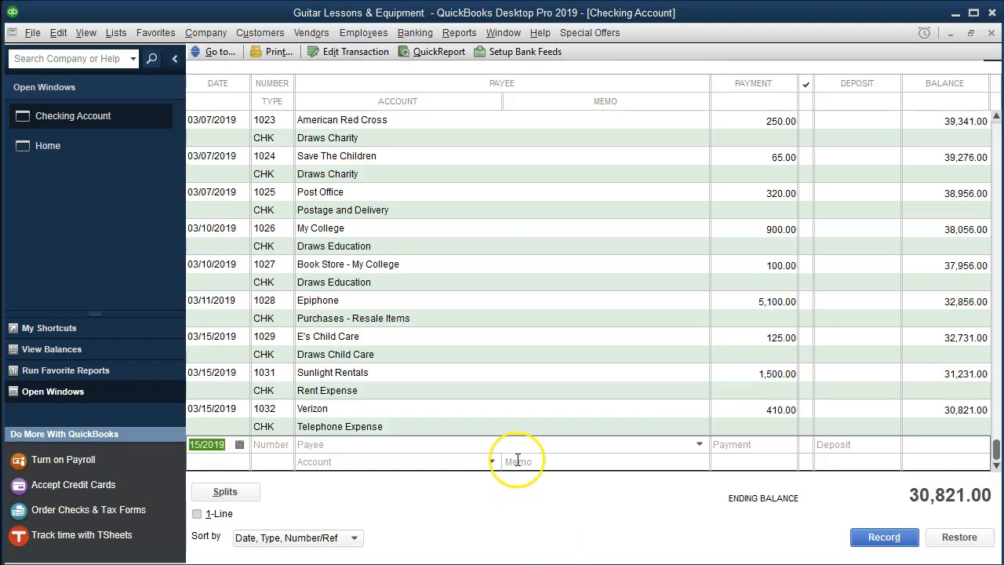
key("plus")
key("Tab")
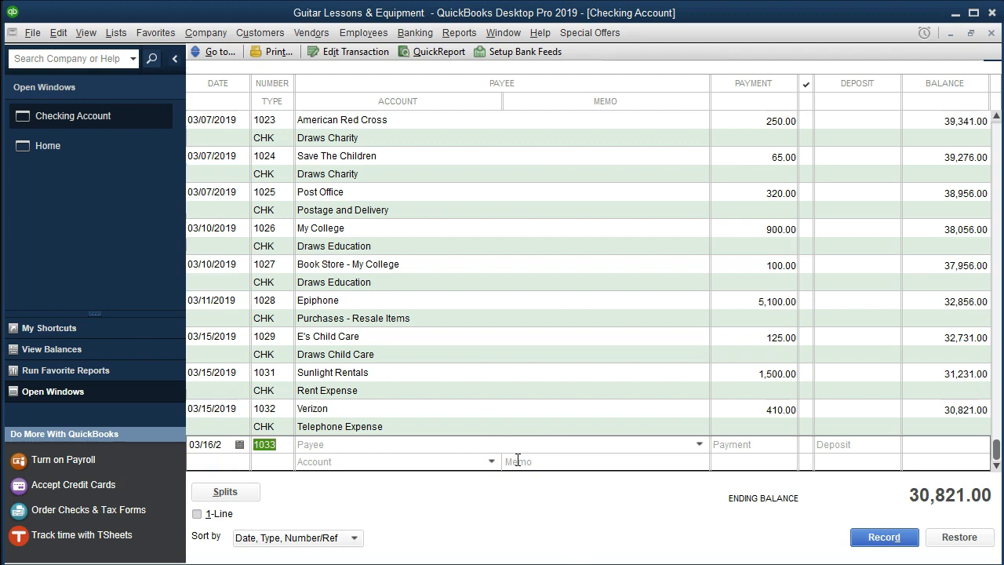
key("plus")
key("plus")
key("Tab")
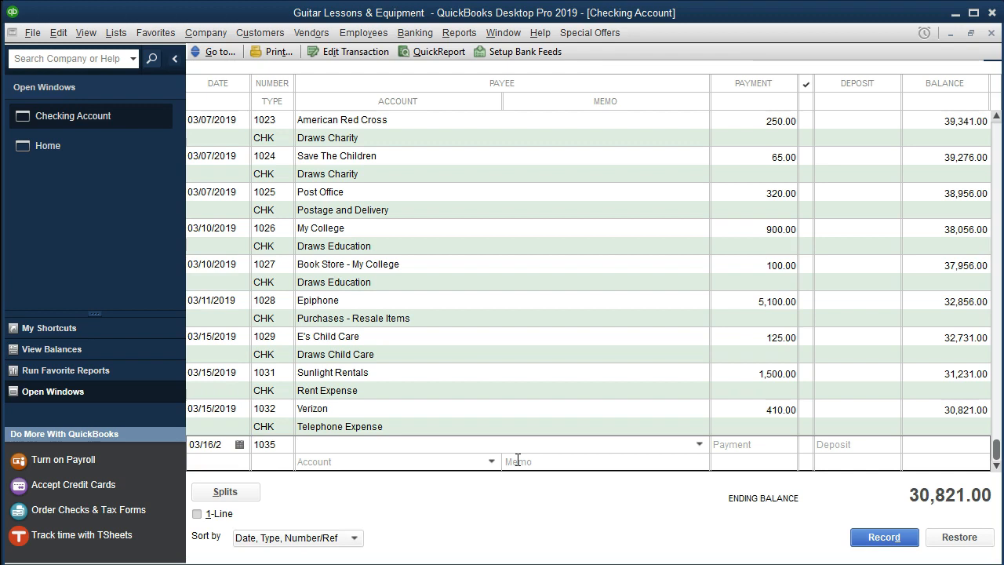
type("Edison Electric")
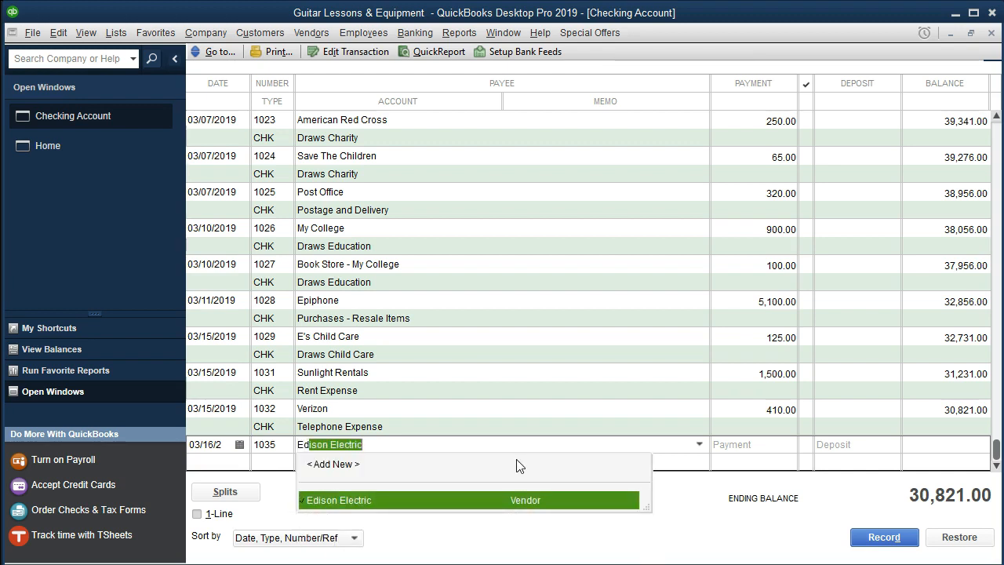
key("Tab")
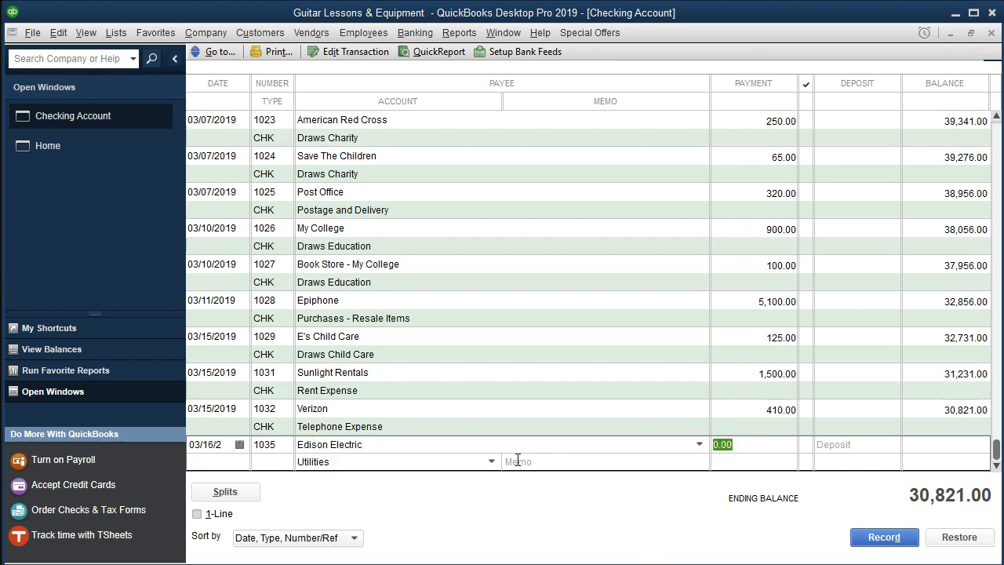
Step: Set the Edison Electric payment to 598, keep Utilities as the account, and record the check
type("598")
key("Tab")
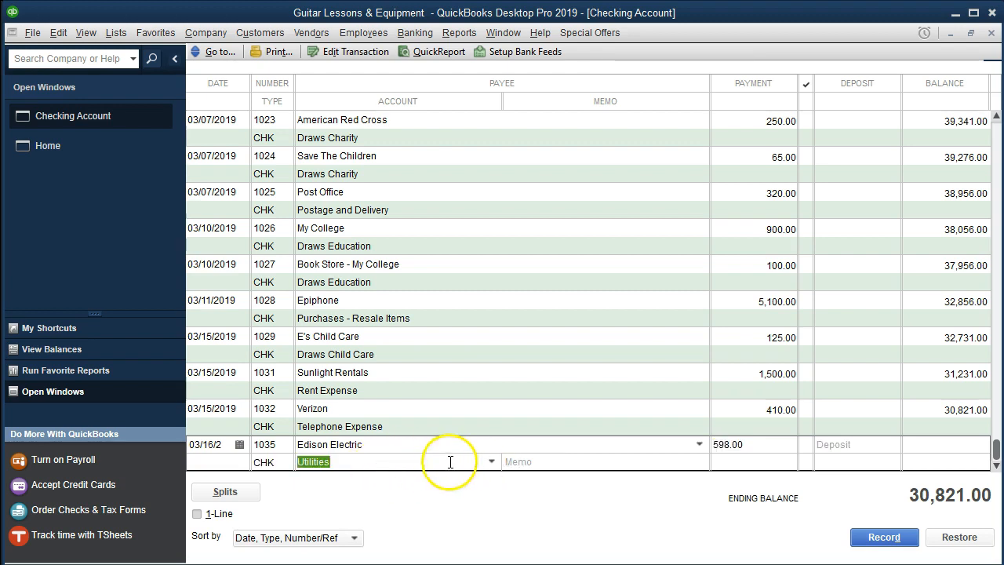
left_click(492, 463)
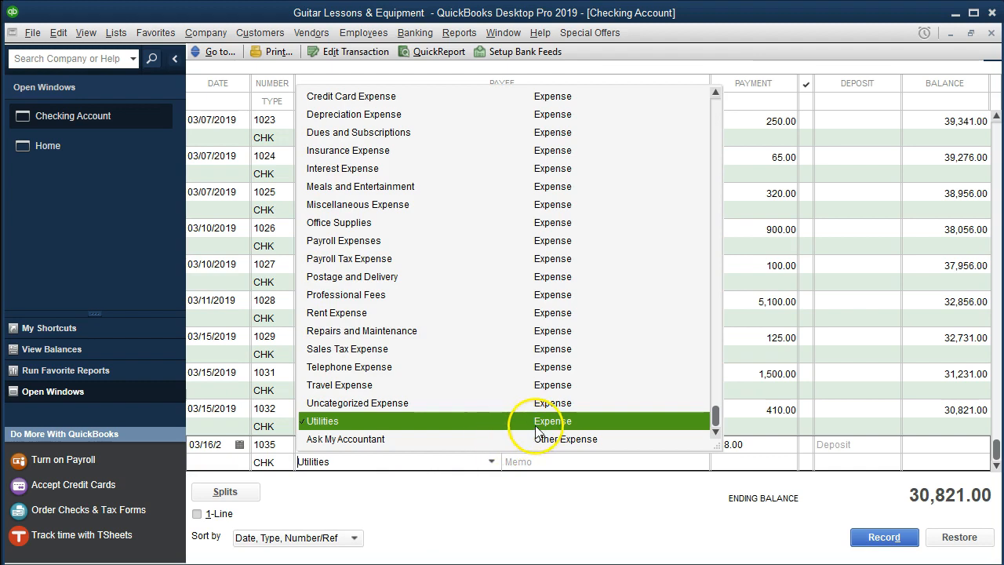
left_click(542, 463)
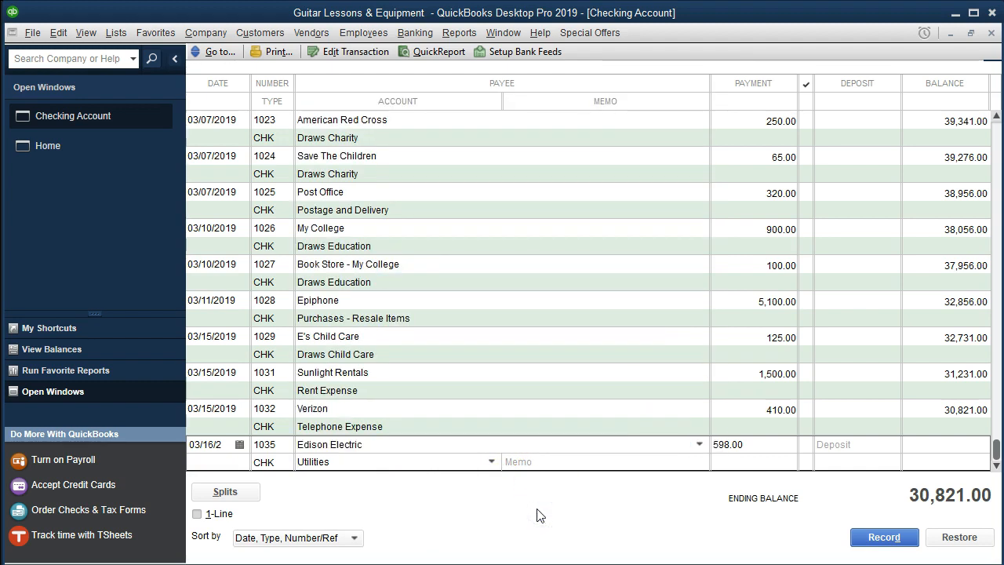
key("Return")
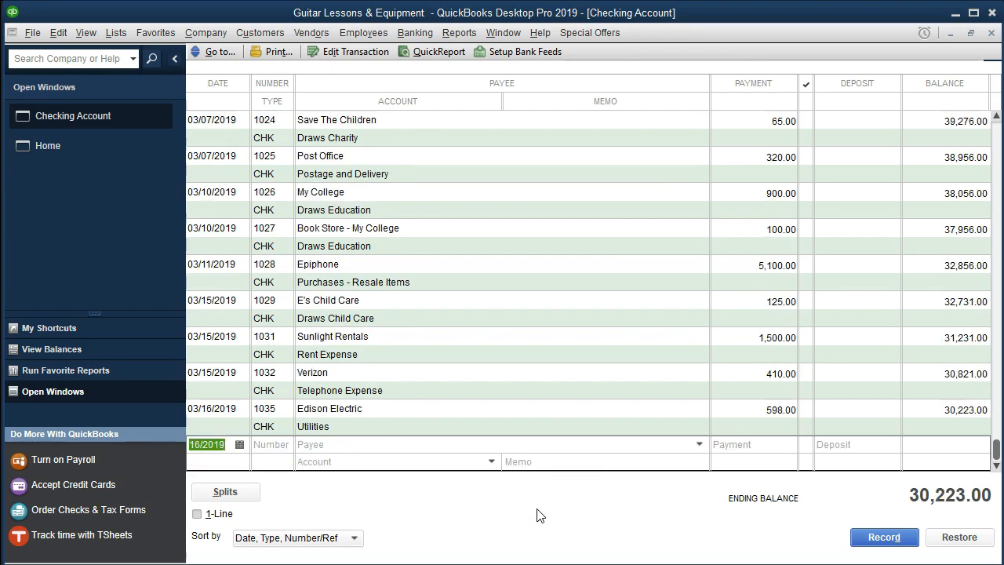
Step: Switch to the bank statement PDF and highlight the whole 3/16 Edison Electric row
key("alt+Tab")
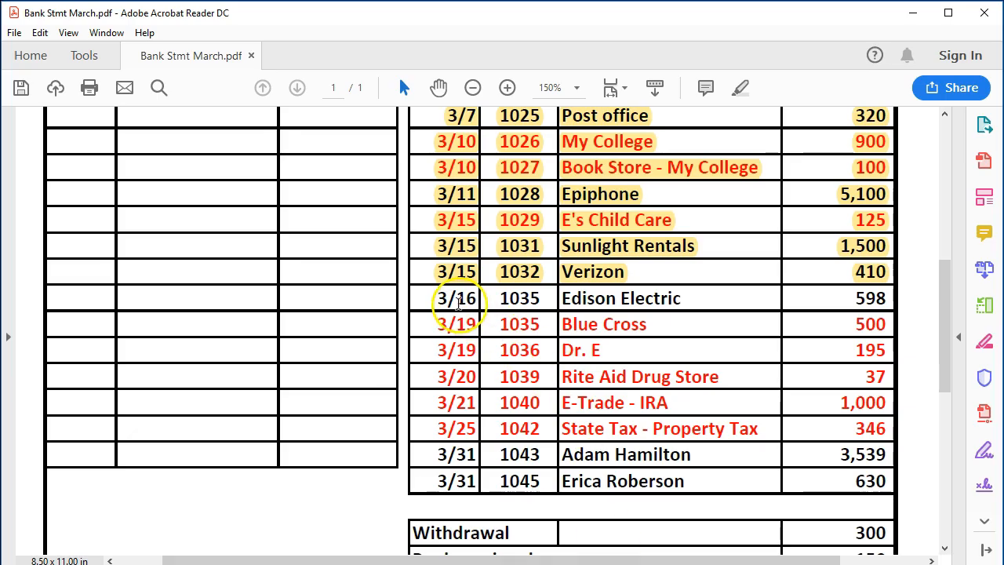
left_click_drag(441, 298, 885, 294)
right_click(885, 294)
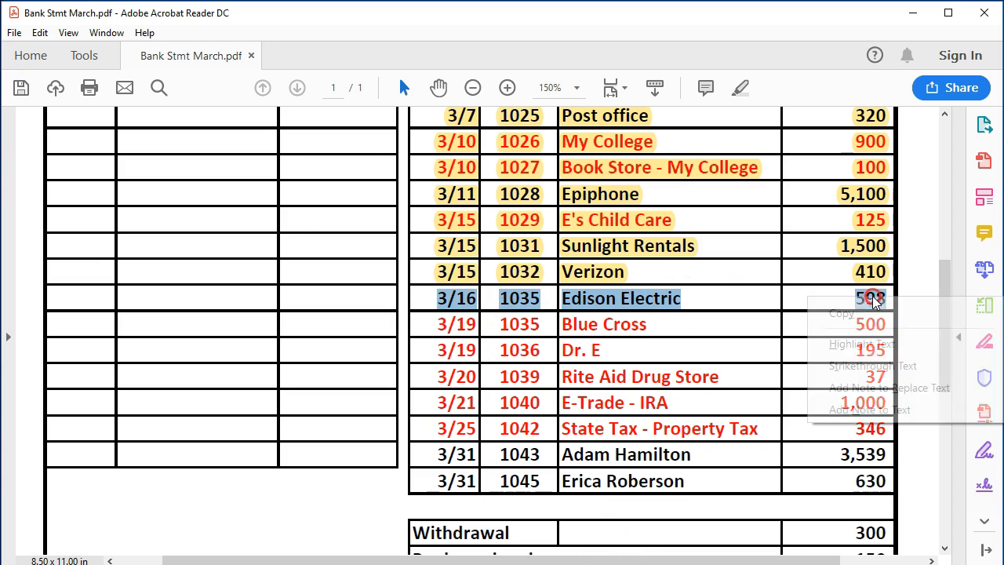
left_click(868, 339)
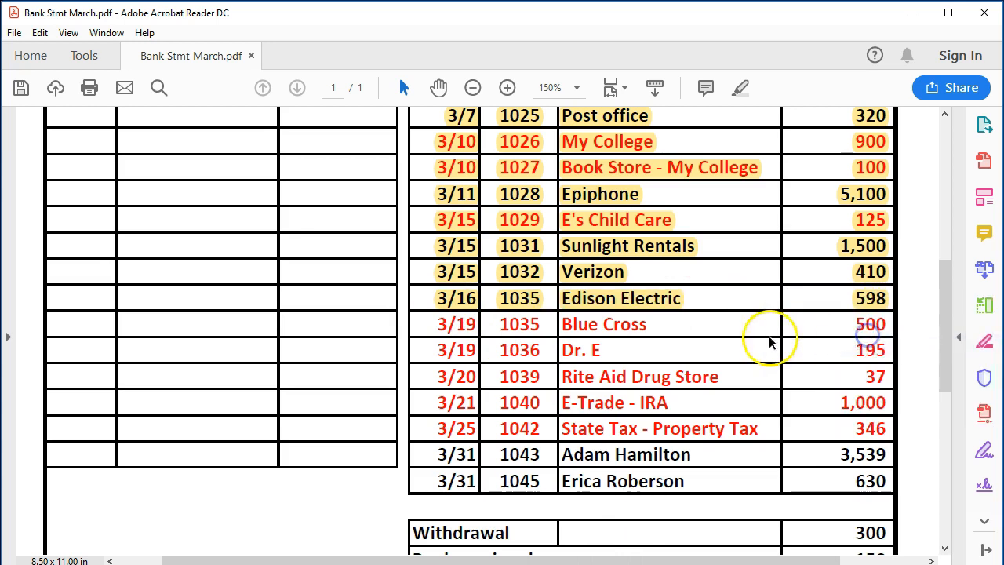
left_click(651, 318)
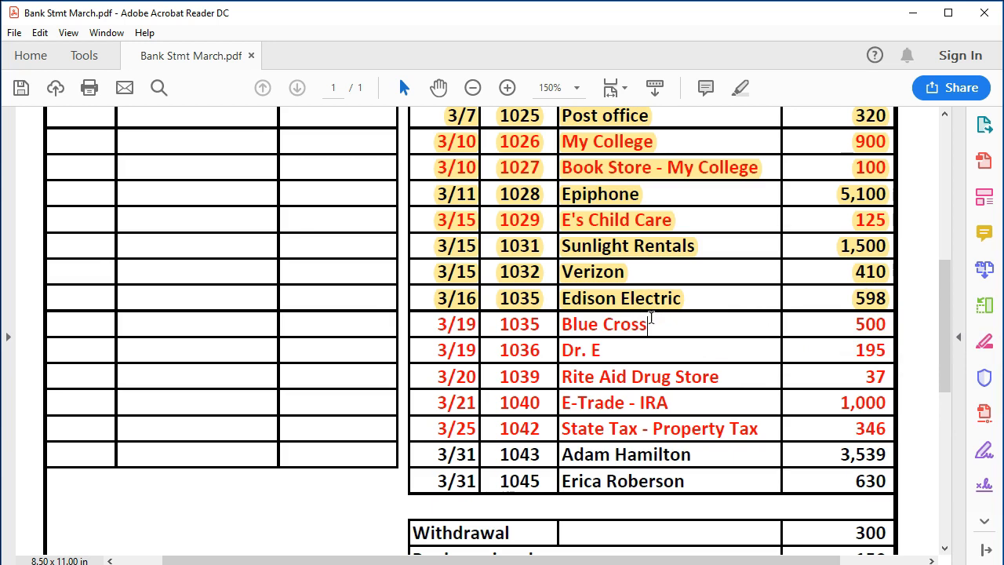
left_click(757, 495)
Step: Switch back to QuickBooks and start a new register entry dated 03/19/2019, accepting check number 1035
key("alt+Tab")
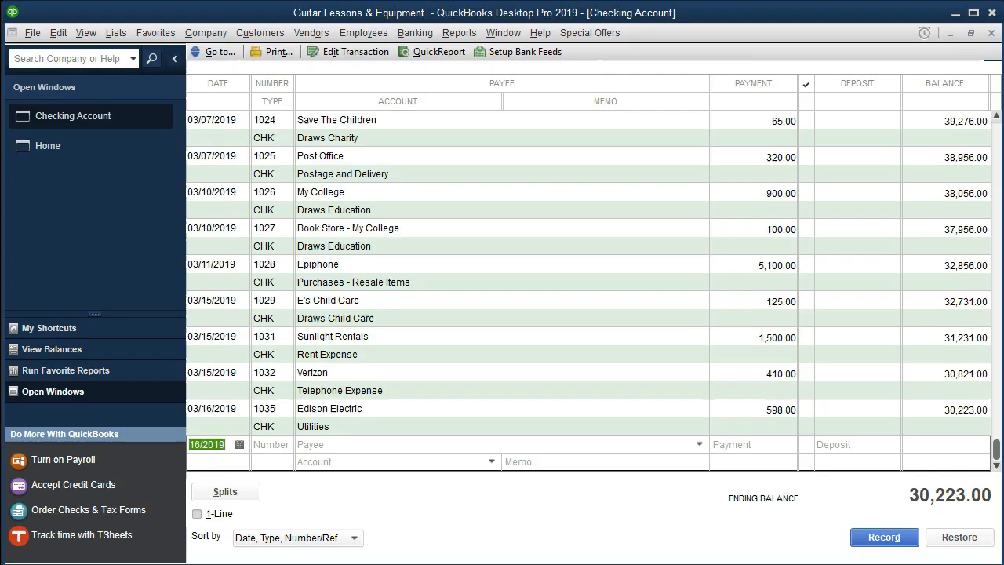
key("plus")
key("plus")
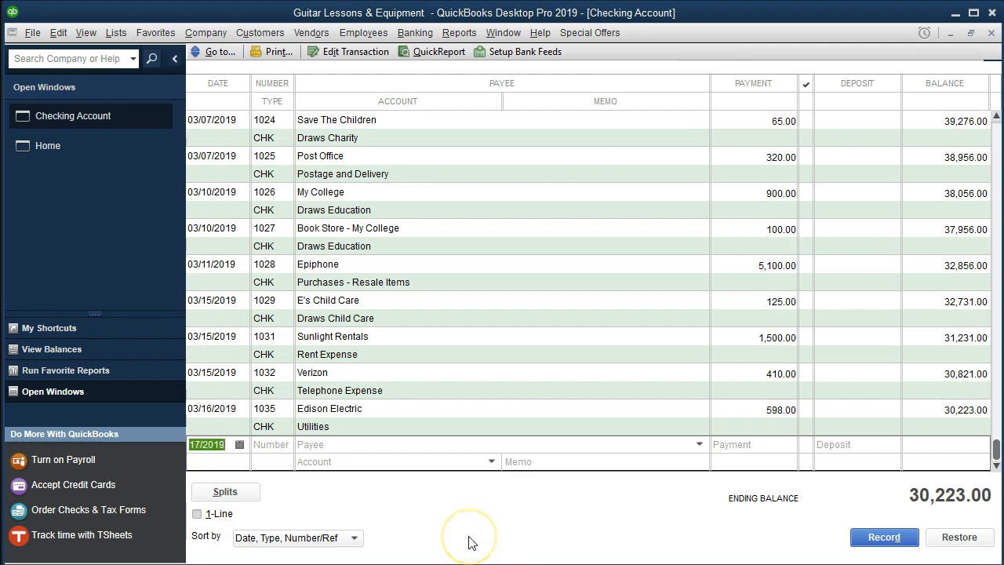
key("Tab")
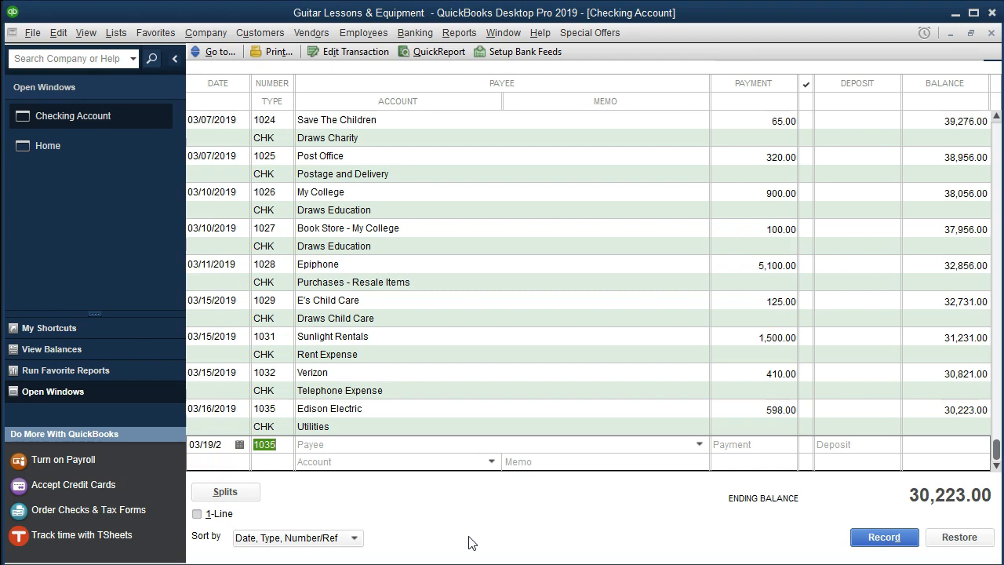
key("Tab")
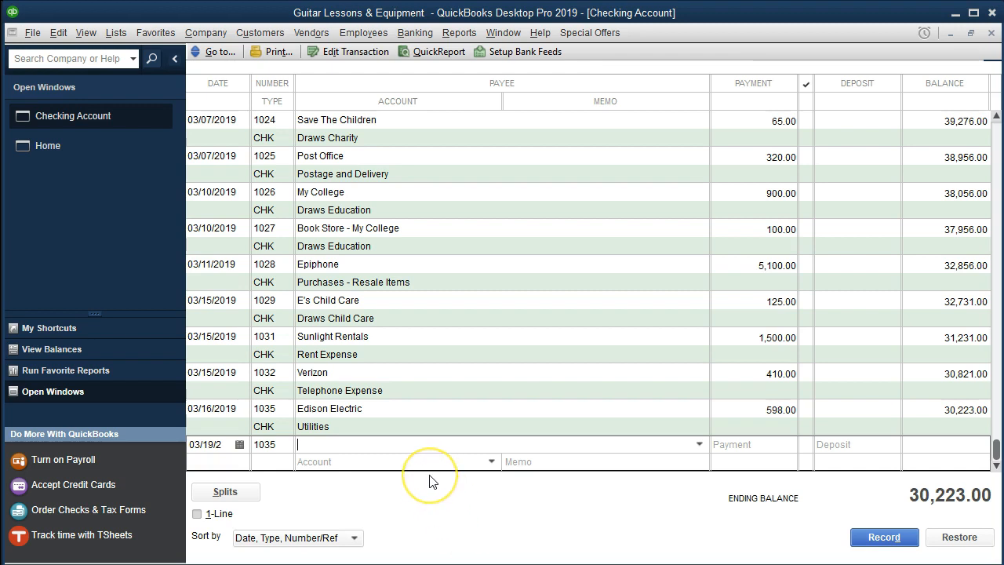
Step: Enter Blue Cross as the payee and quick-add it to the name list as a vendor
type("Blue Cross")
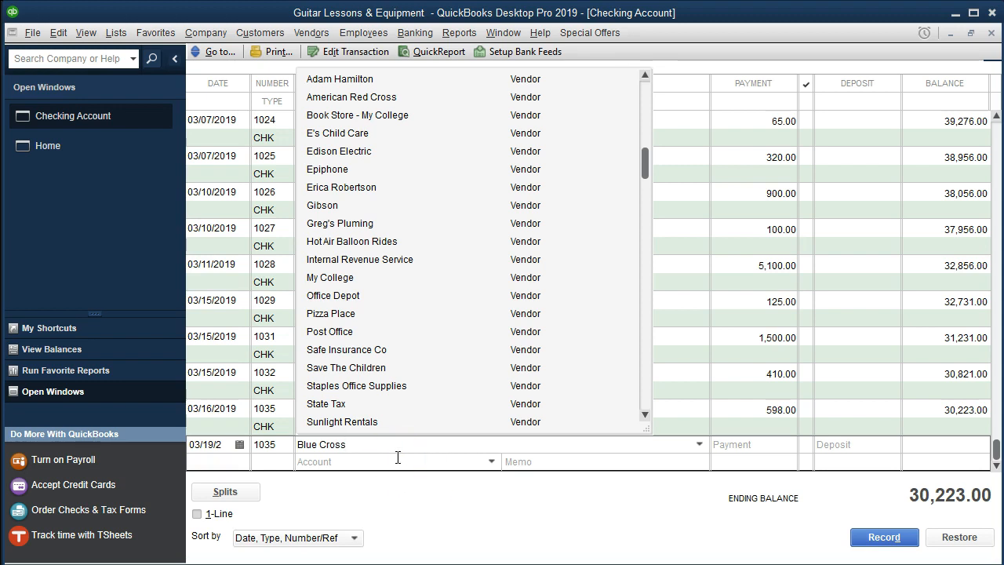
left_click(398, 457)
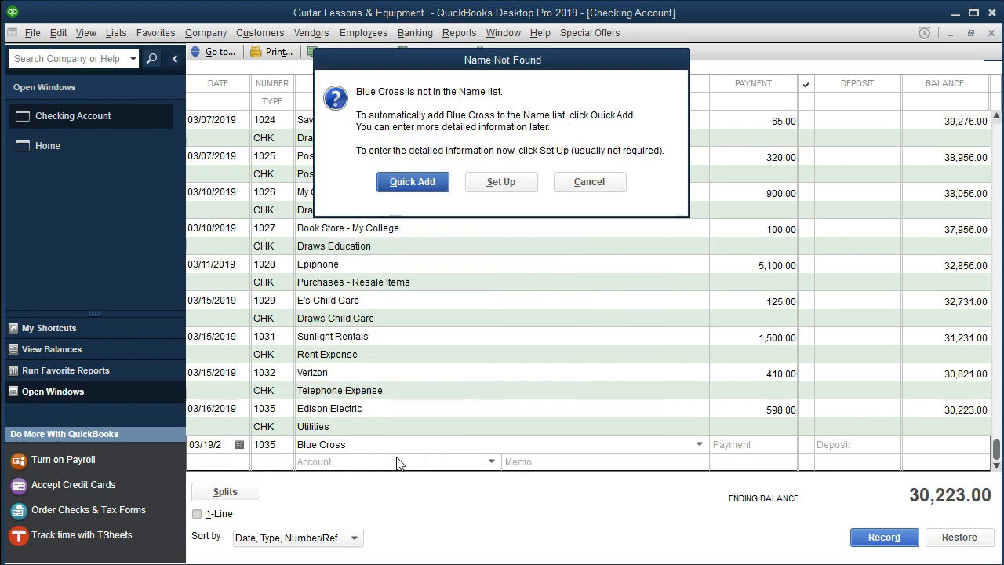
left_click(434, 193)
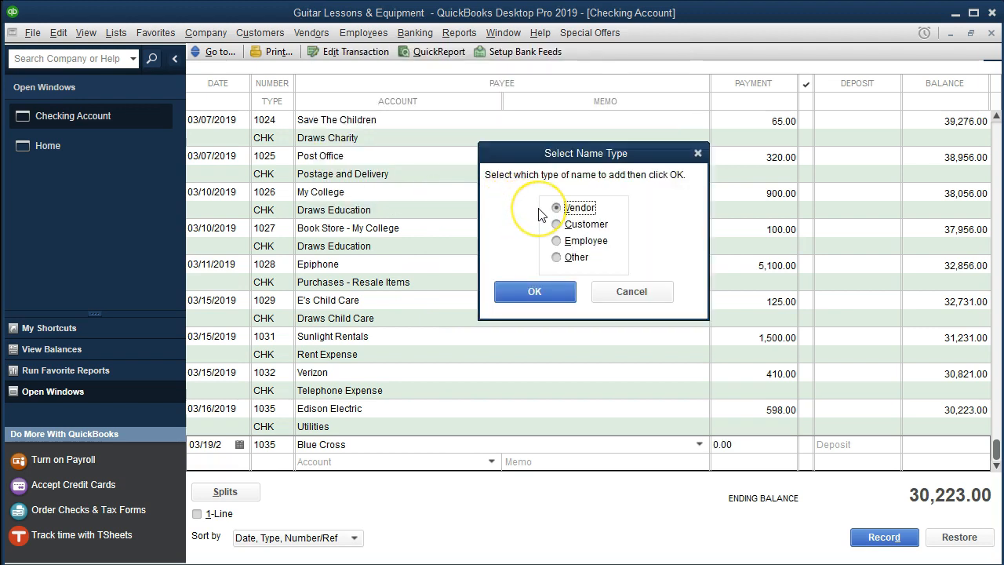
left_click(533, 291)
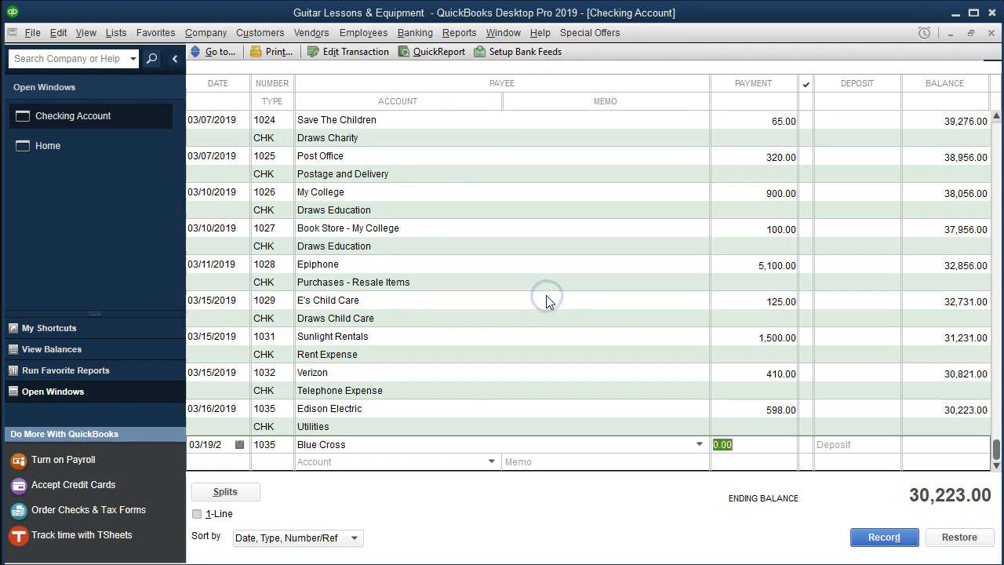
Step: Set the Blue Cross payment to 500 and enter Draws Medical Insurance as the account
type("500")
key("Tab")
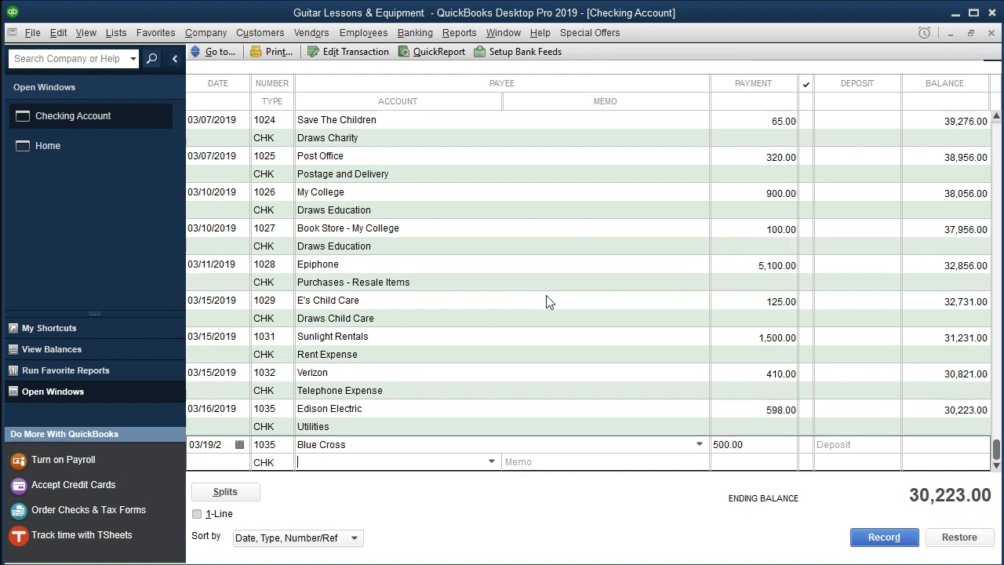
left_click(491, 461)
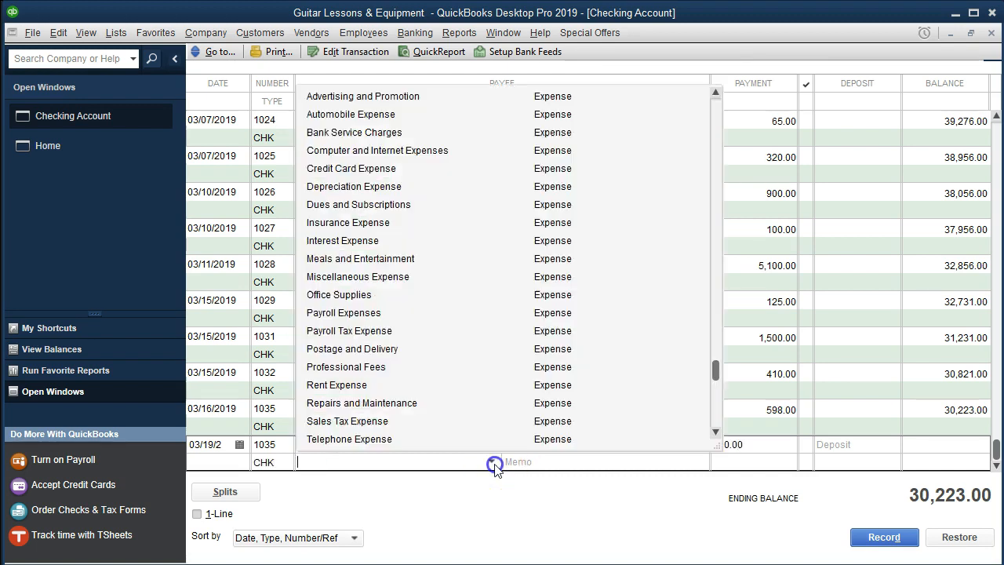
left_click(461, 460)
left_click(339, 465)
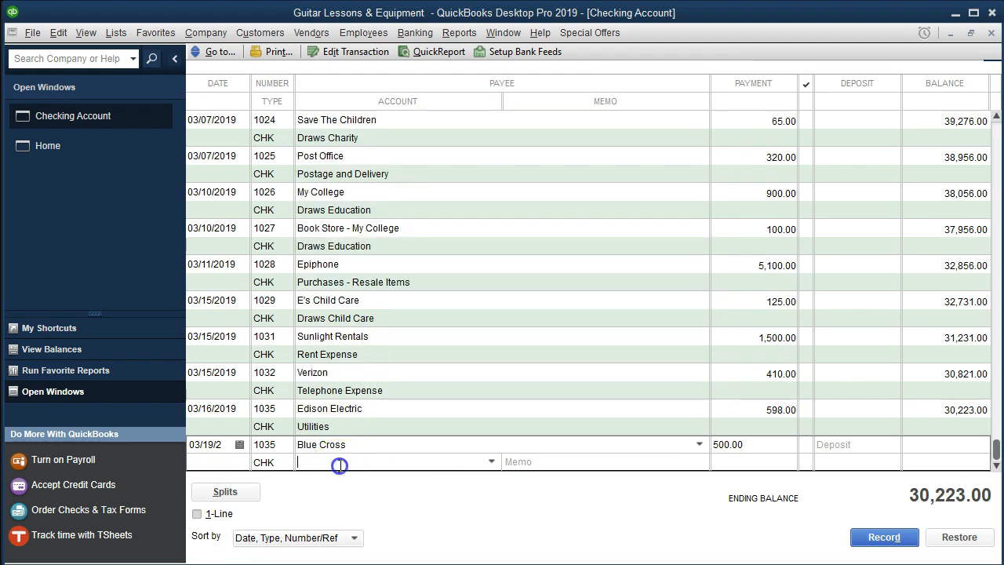
key("ctrl+v")
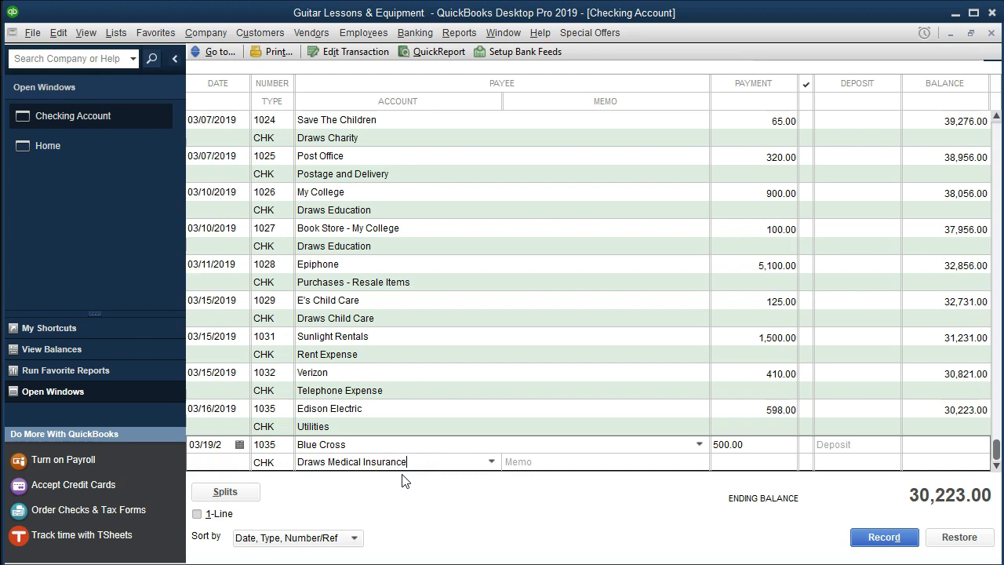
Step: Set up Draws Medical Insurance as a new account of type Equity and save it
key("Tab")
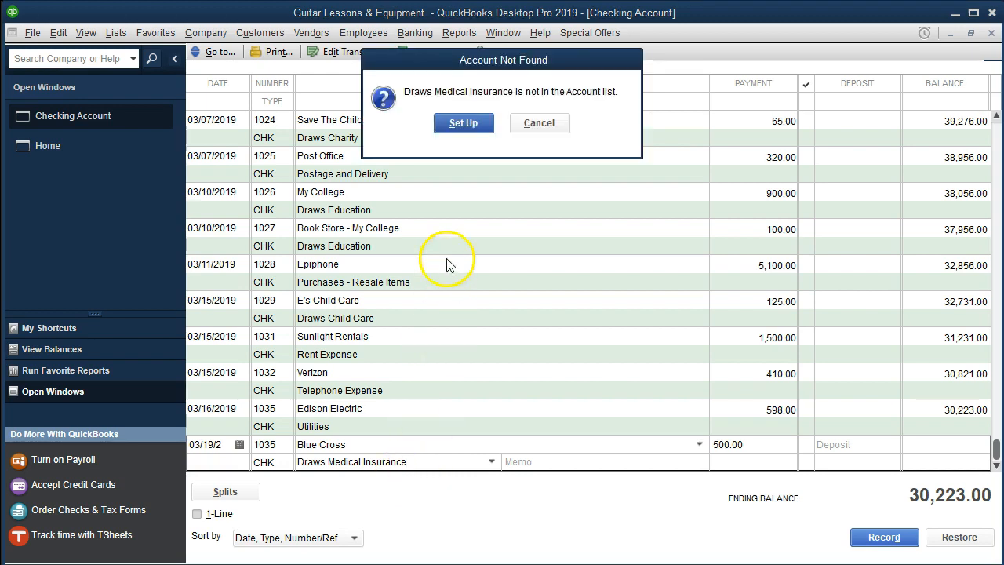
left_click(474, 128)
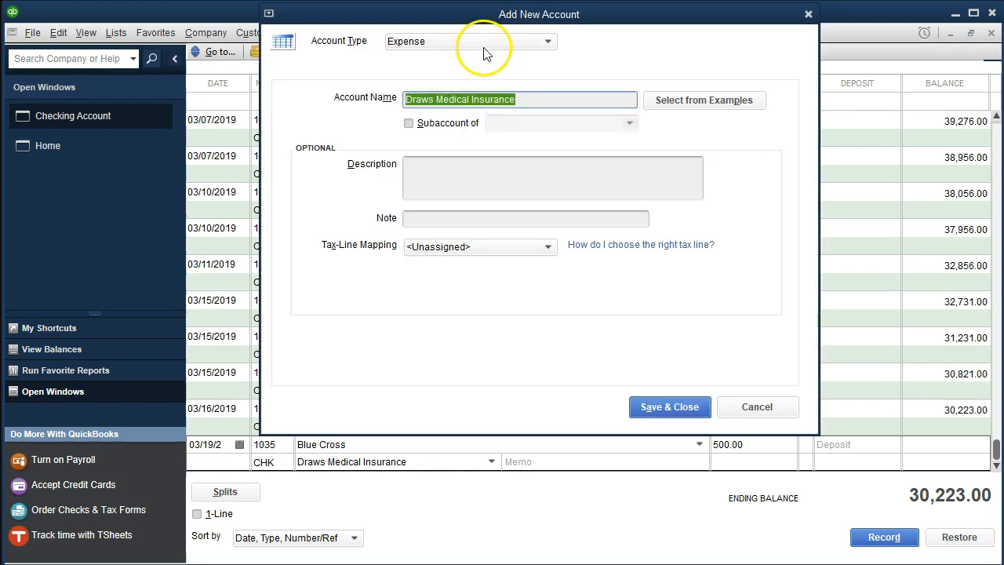
left_click_drag(475, 16, 481, 40)
left_click(502, 67)
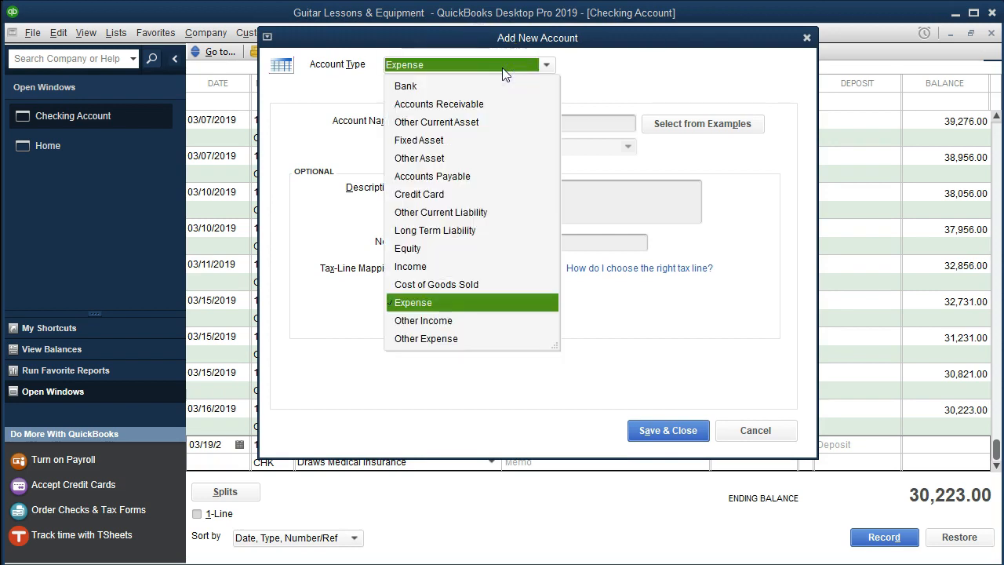
left_click(415, 248)
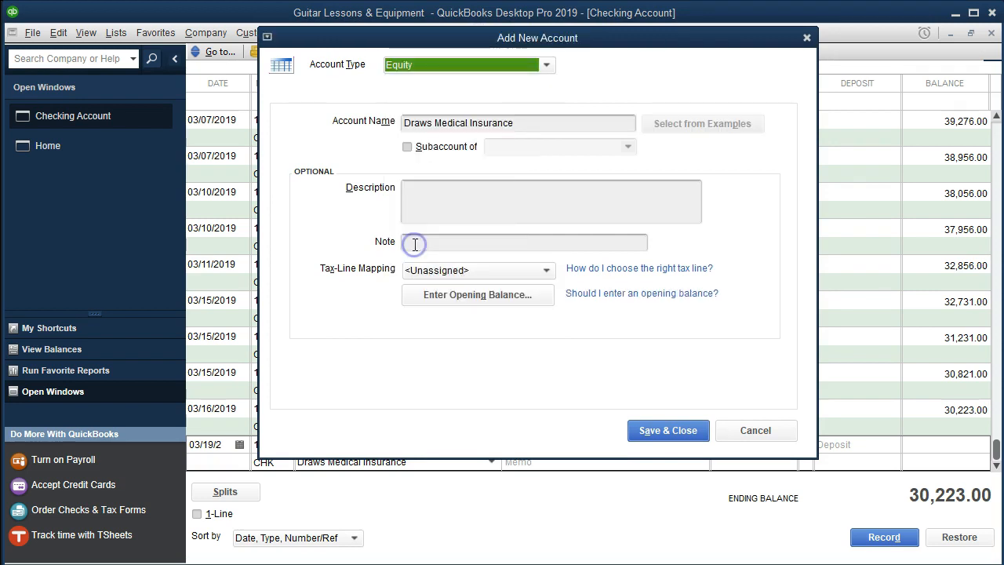
left_click(640, 434)
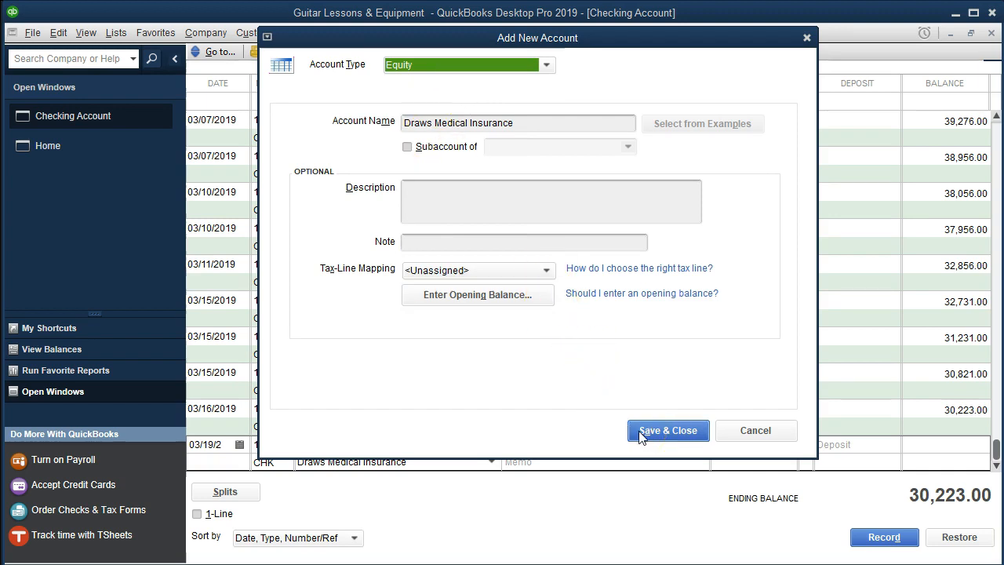
Step: Leave the memo blank and record the Blue Cross check in the register
left_click(631, 466)
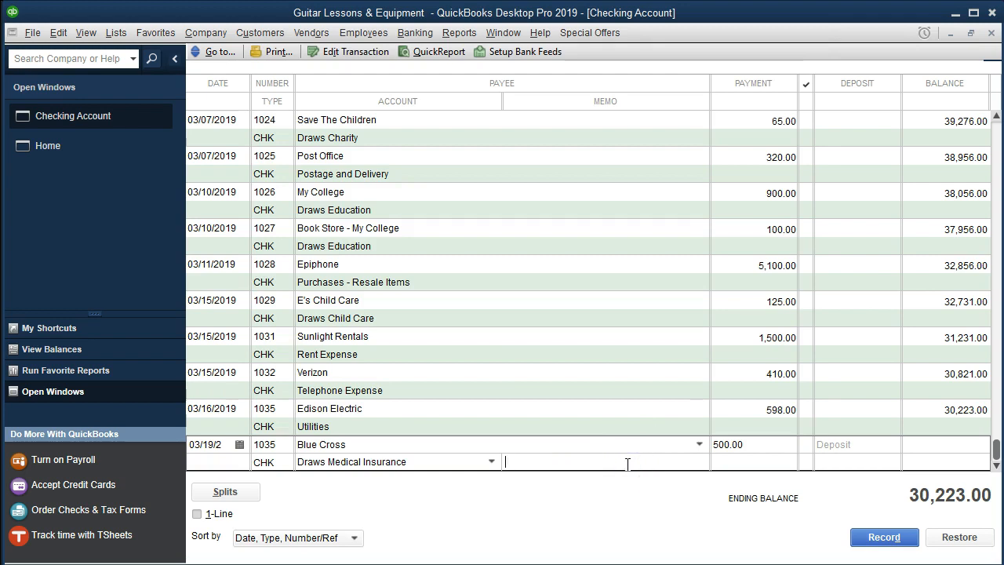
key("Return")
key("Return")
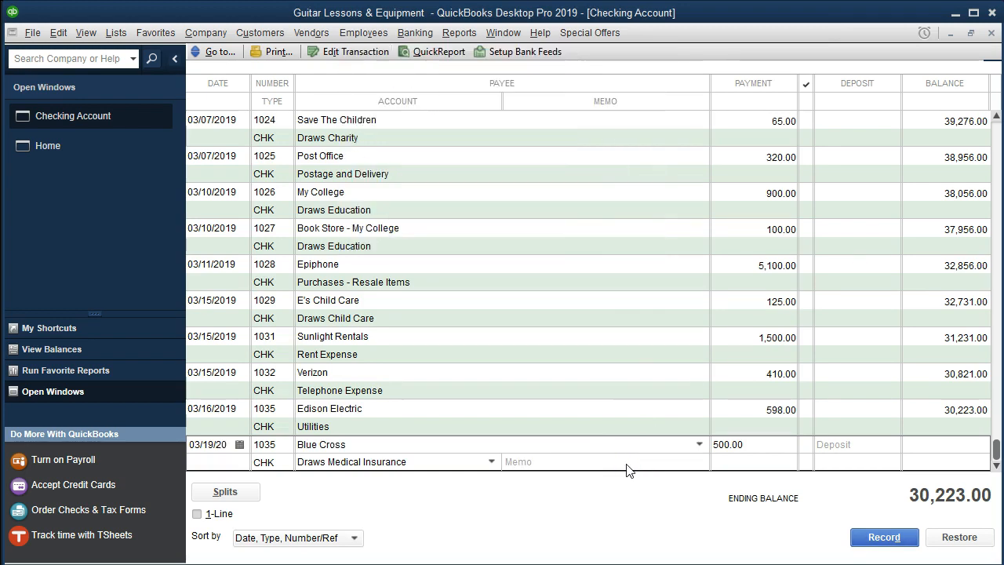
left_click(633, 490)
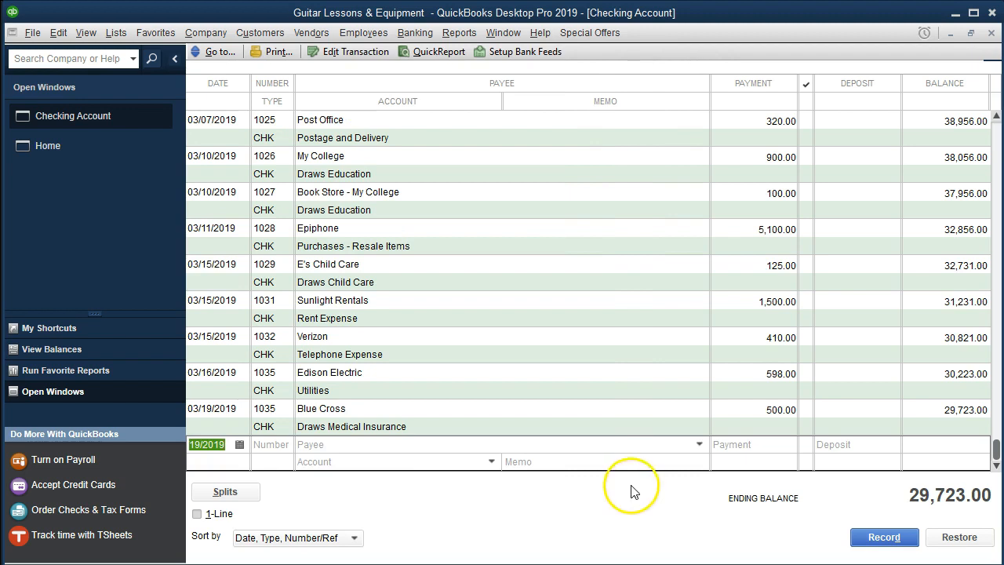
Step: Switch to the bank statement PDF and highlight the whole 3/19 Blue Cross row
key("alt+Tab")
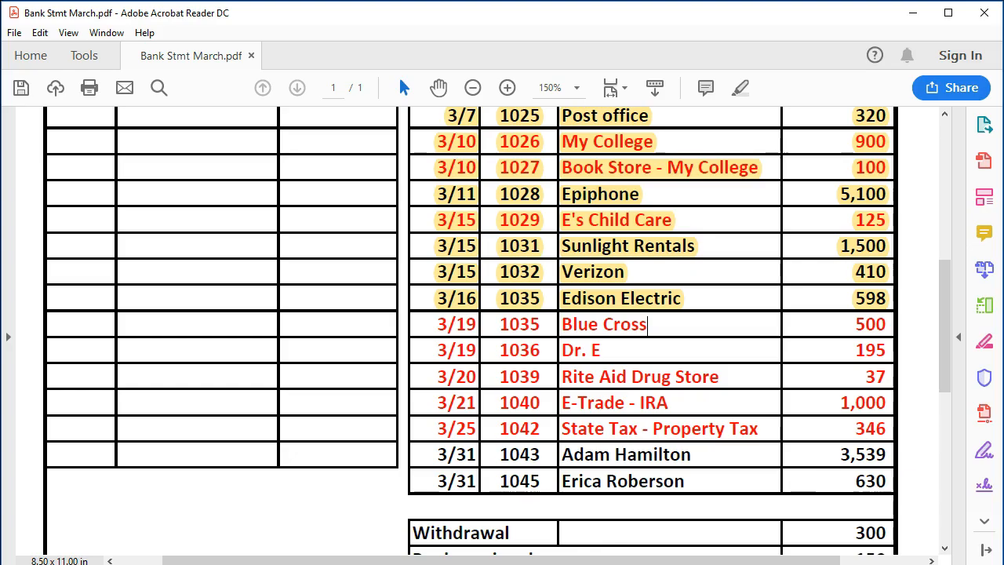
left_click_drag(443, 323, 897, 327)
right_click(869, 329)
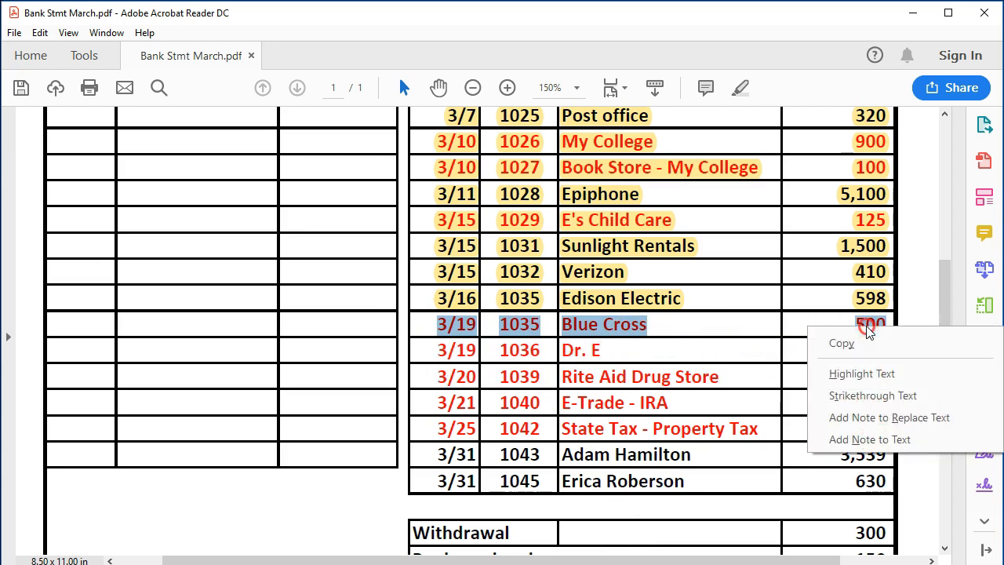
left_click(862, 374)
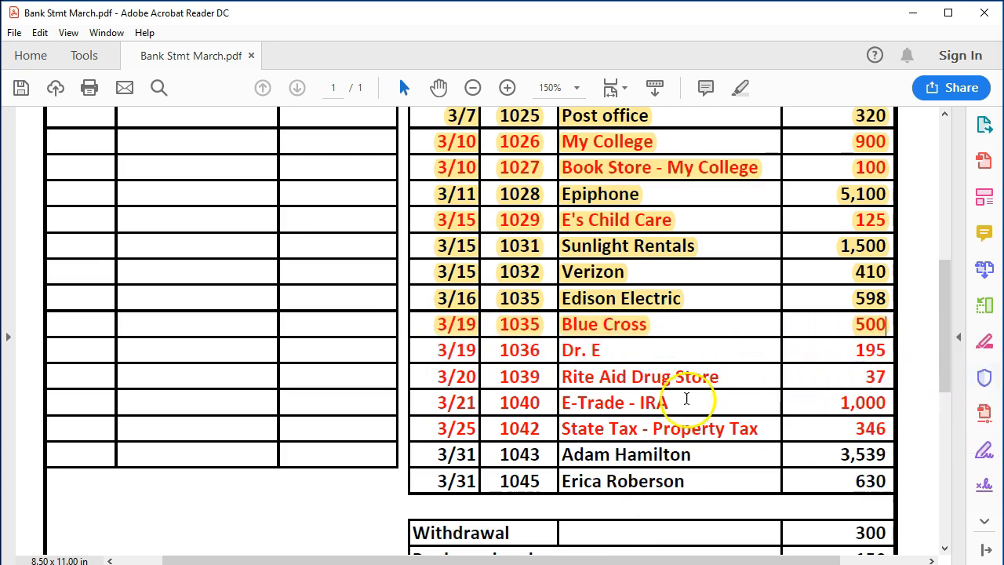
left_click(651, 356)
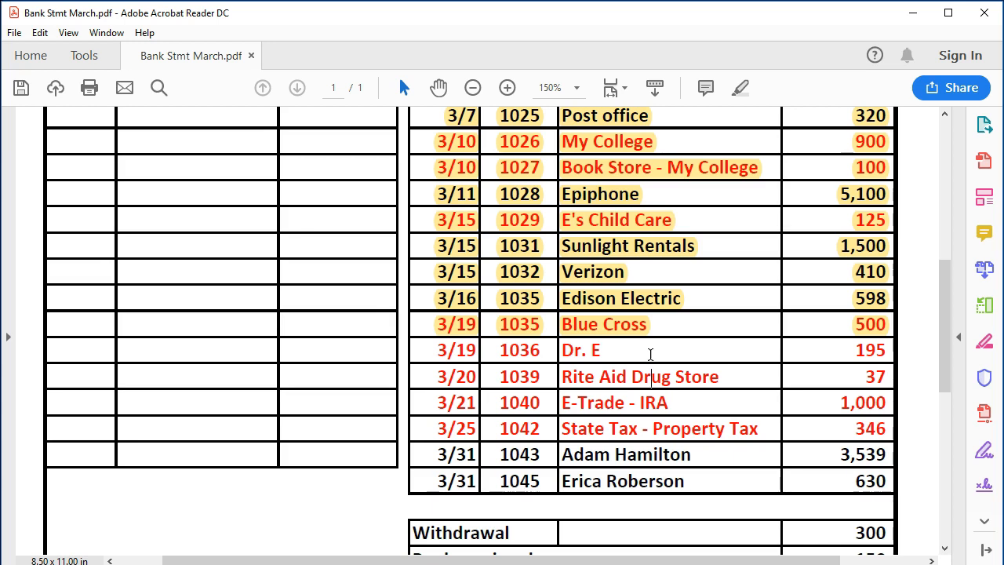
left_click(630, 353)
Step: Switch back to QuickBooks and start a register entry dated 03/19/2019, accepting check number 1036
left_click(596, 549)
key("alt+Tab")
left_click(529, 499)
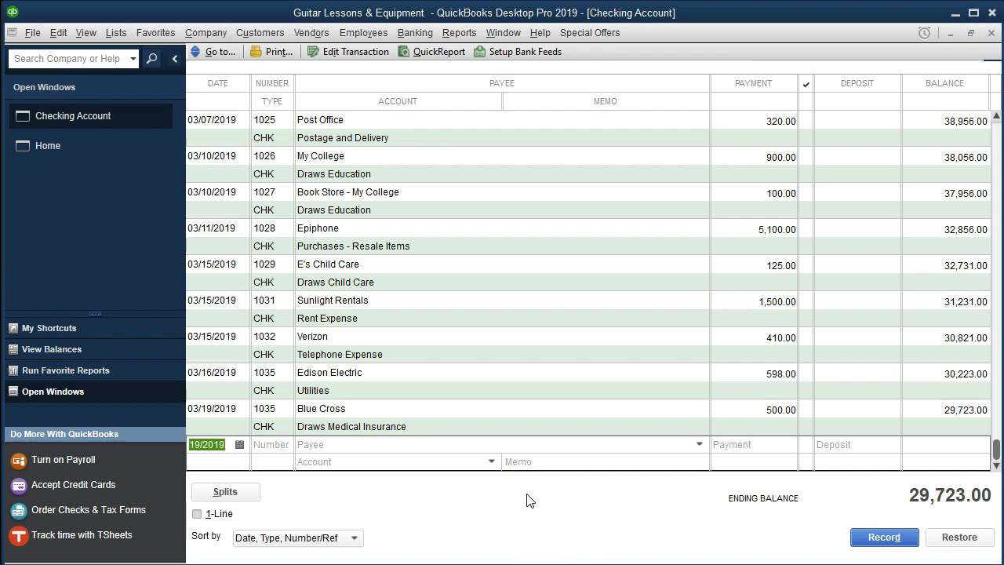
key("Tab")
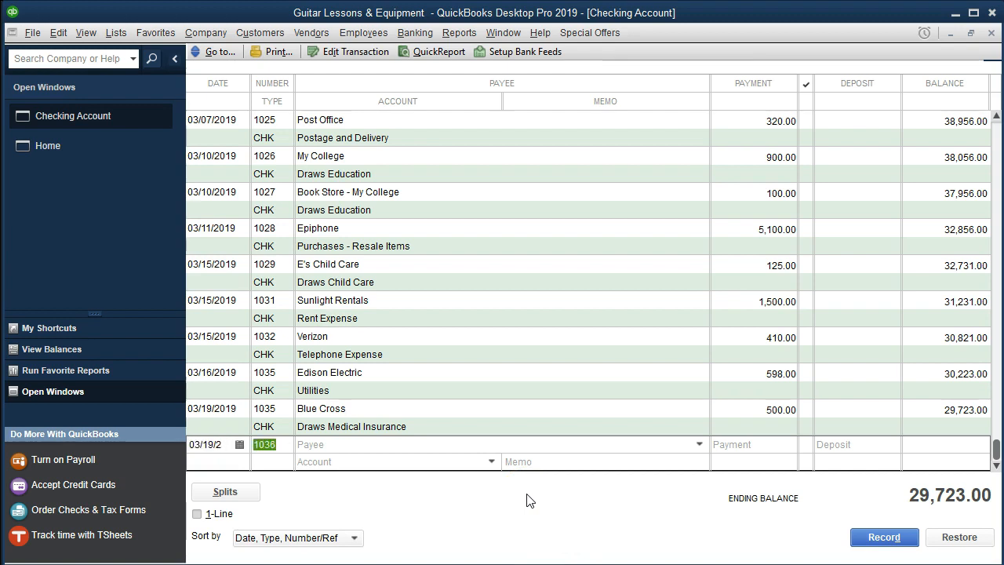
key("Tab")
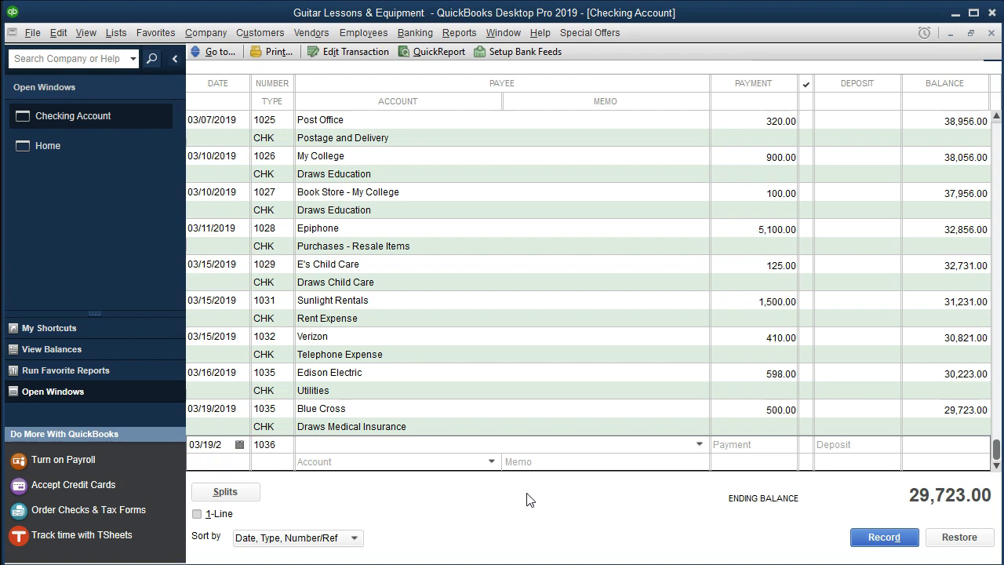
Step: Enter the doctor's name from the statement's check 1036 row as payee and quick-add it as a vendor
type("Dr. E")
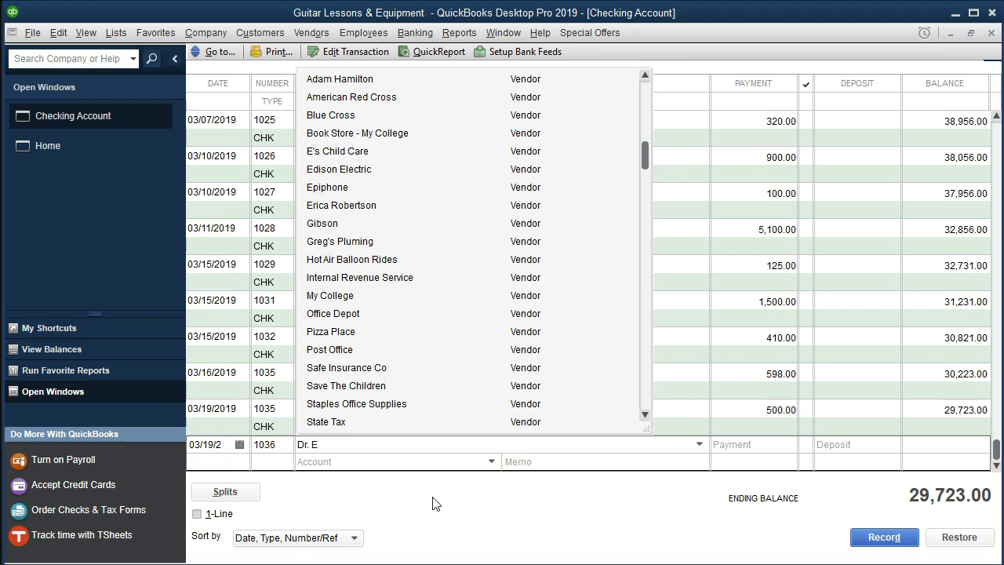
key("Tab")
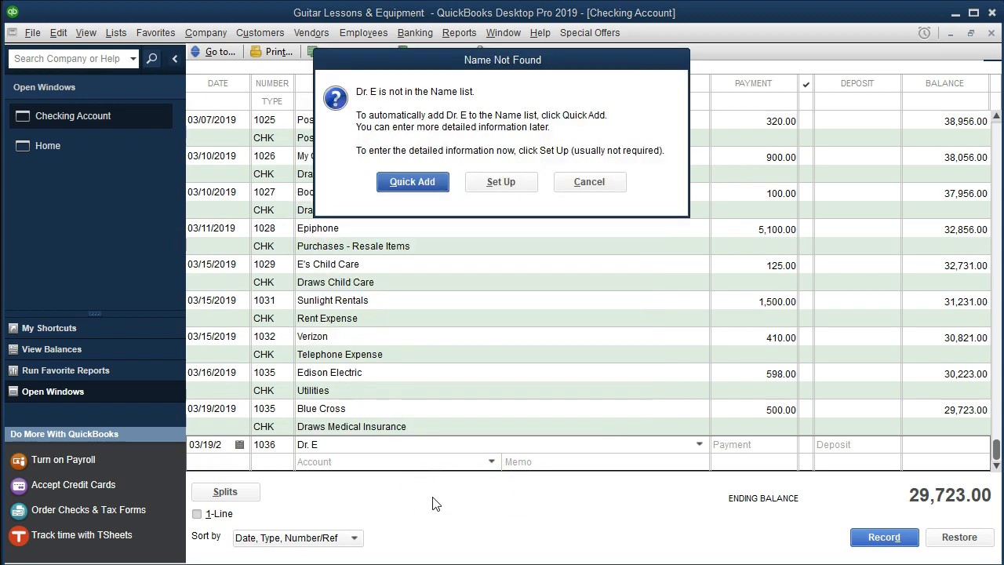
left_click(428, 182)
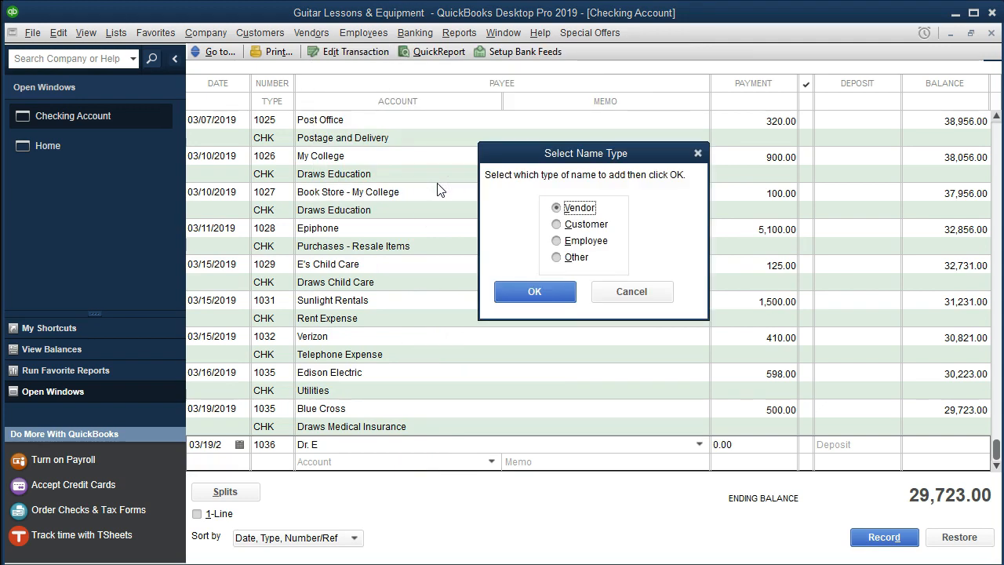
left_click(505, 292)
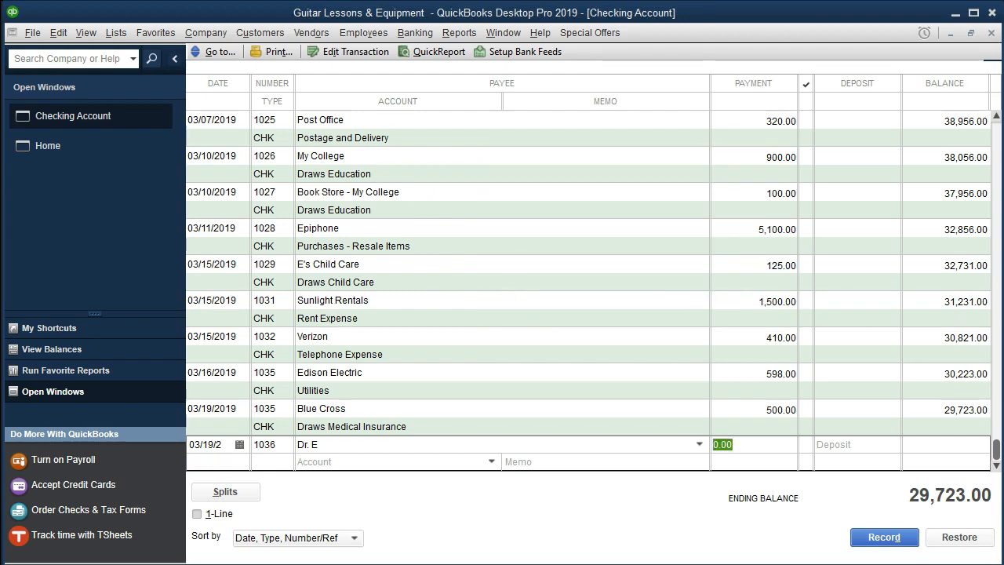
Step: Set the payment of check 1036 to 195 and enter Draws Medical Costs as the account
type("195")
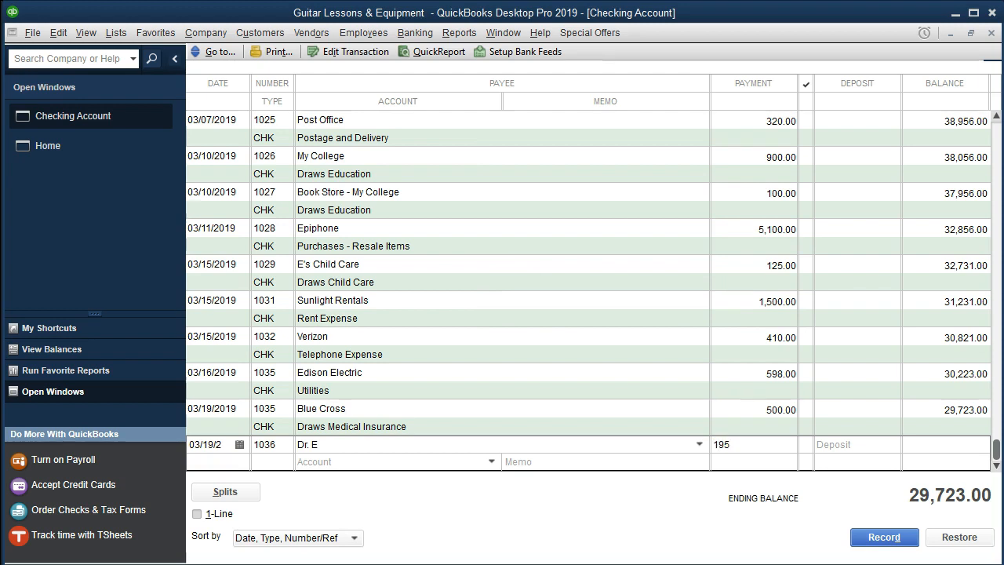
key("Tab")
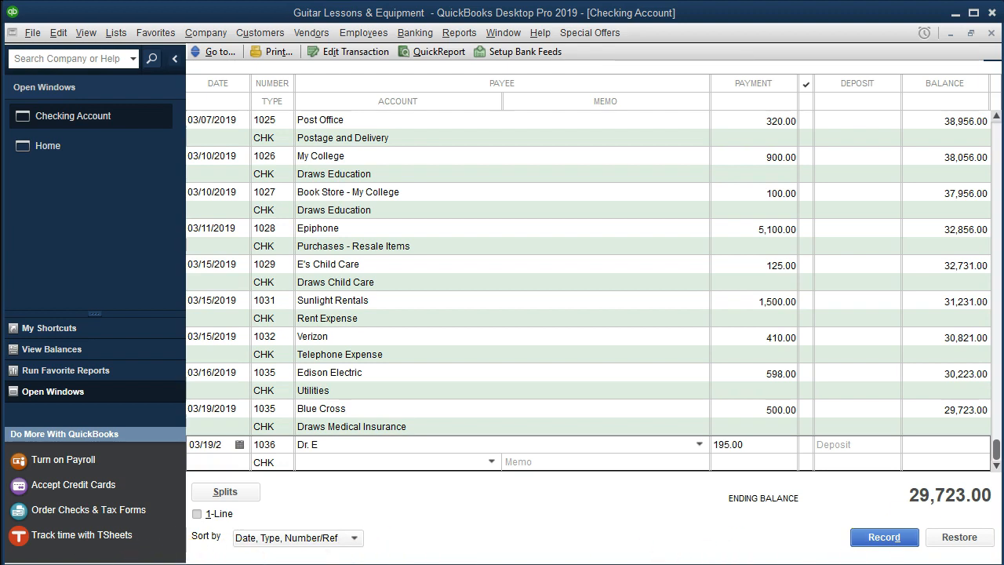
left_click(314, 463)
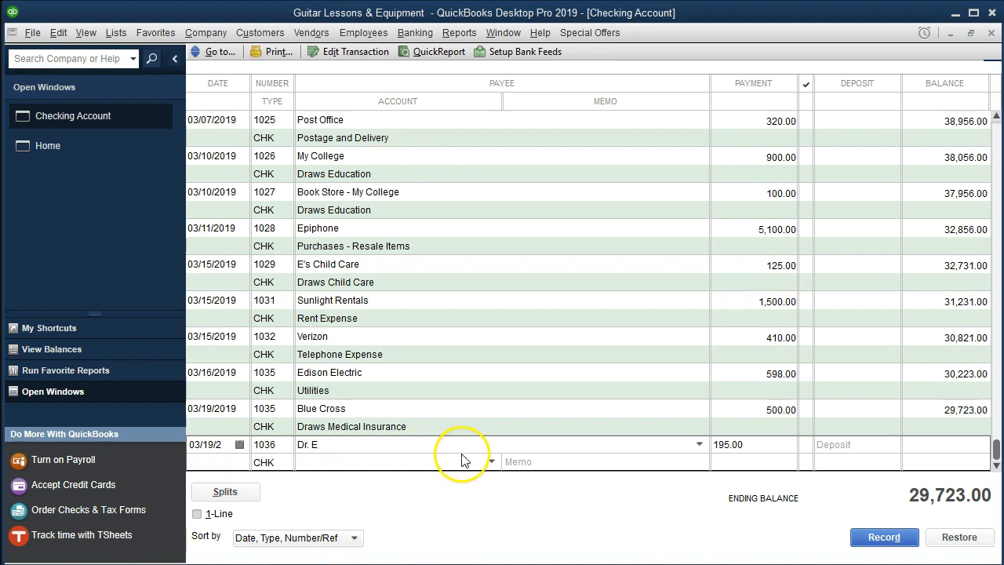
left_click(491, 463)
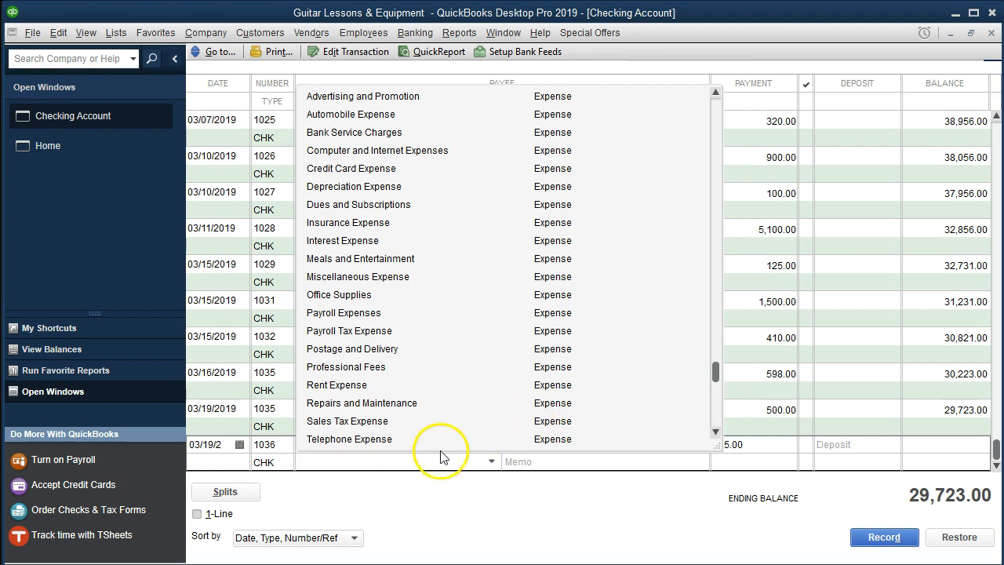
scroll(437, 410, "up", 6)
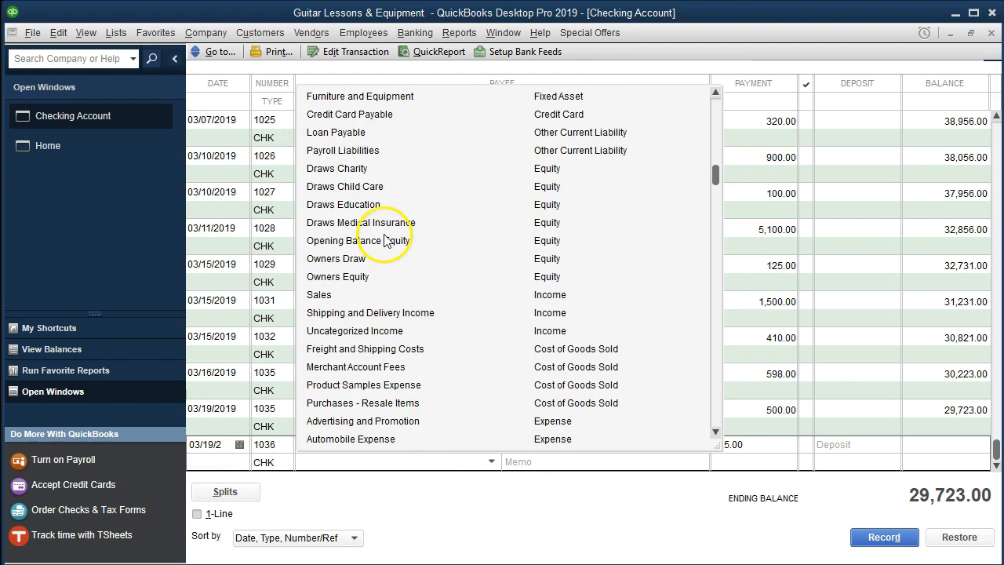
left_click(326, 463)
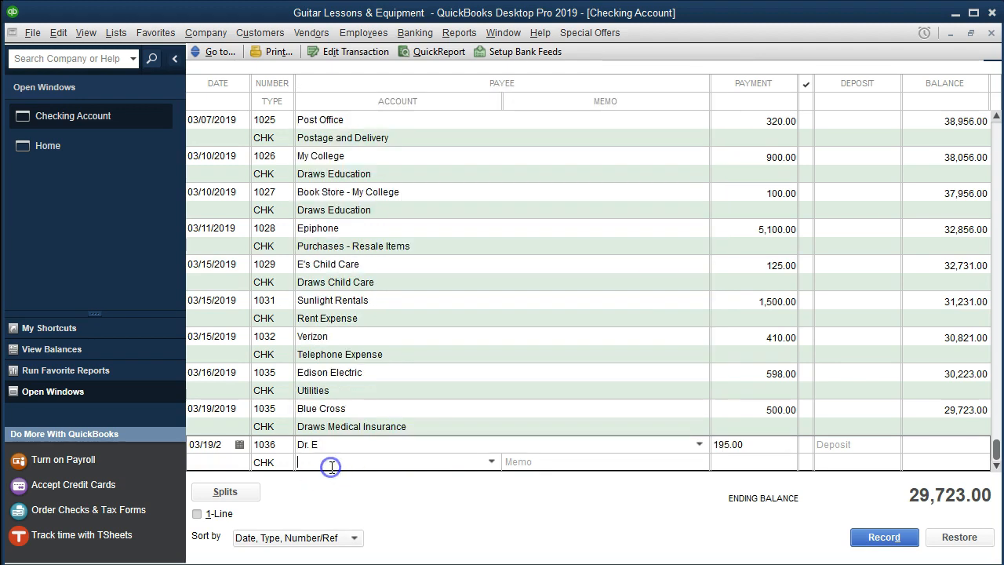
type("Draws Medical Costs")
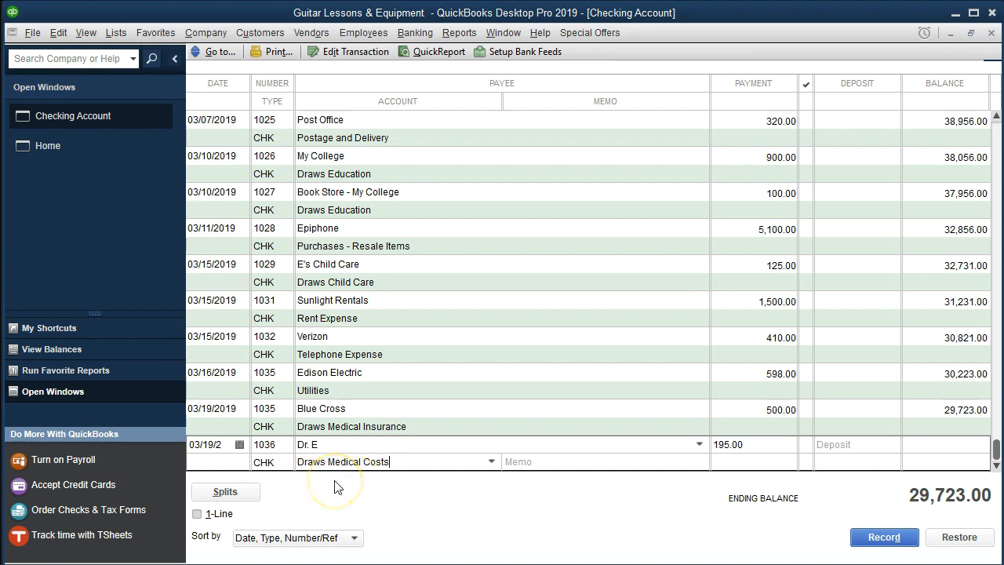
Step: Set up Draws Medical Costs as a new Equity account and record check 1036 in the register
key("Tab")
left_click(482, 129)
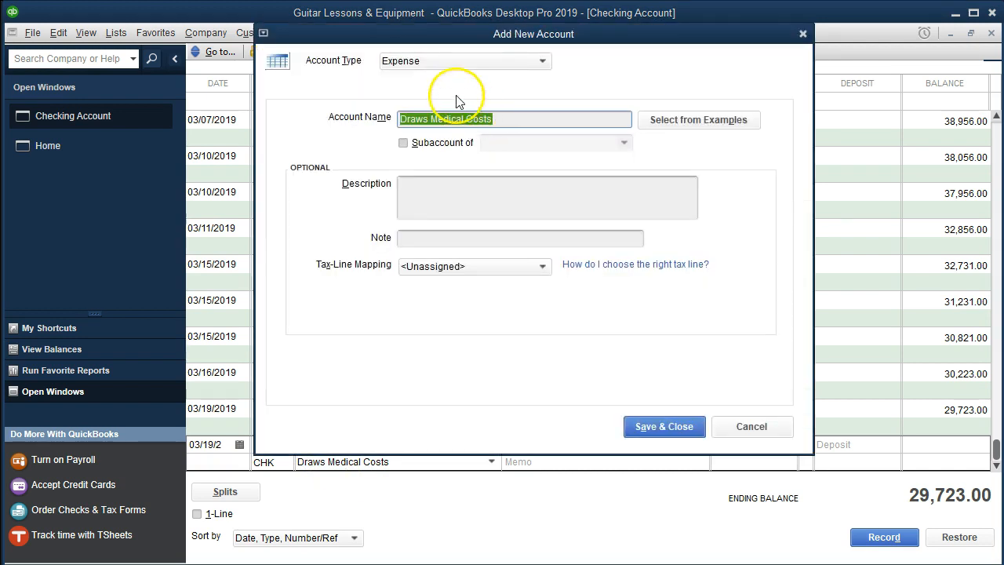
left_click(438, 63)
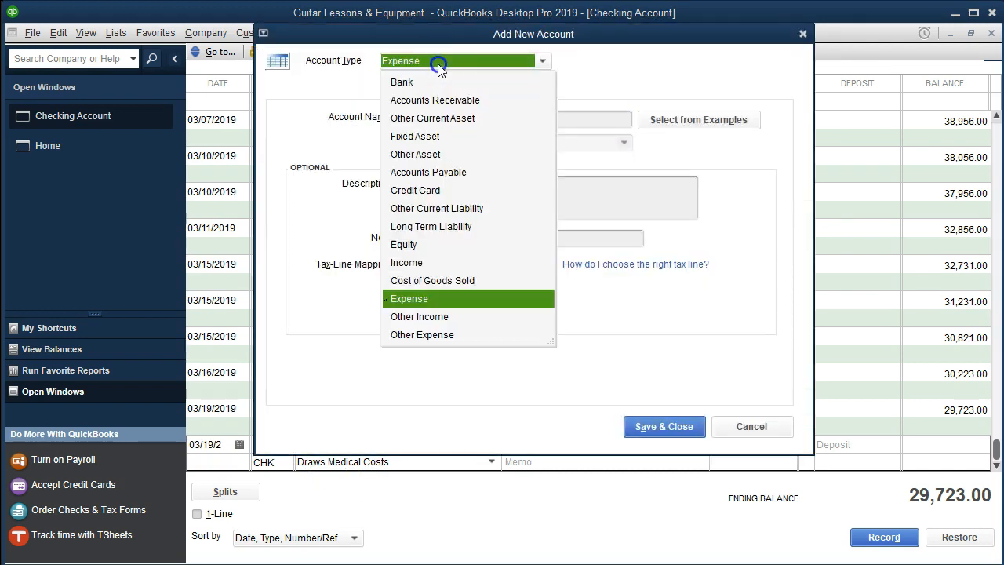
left_click(405, 244)
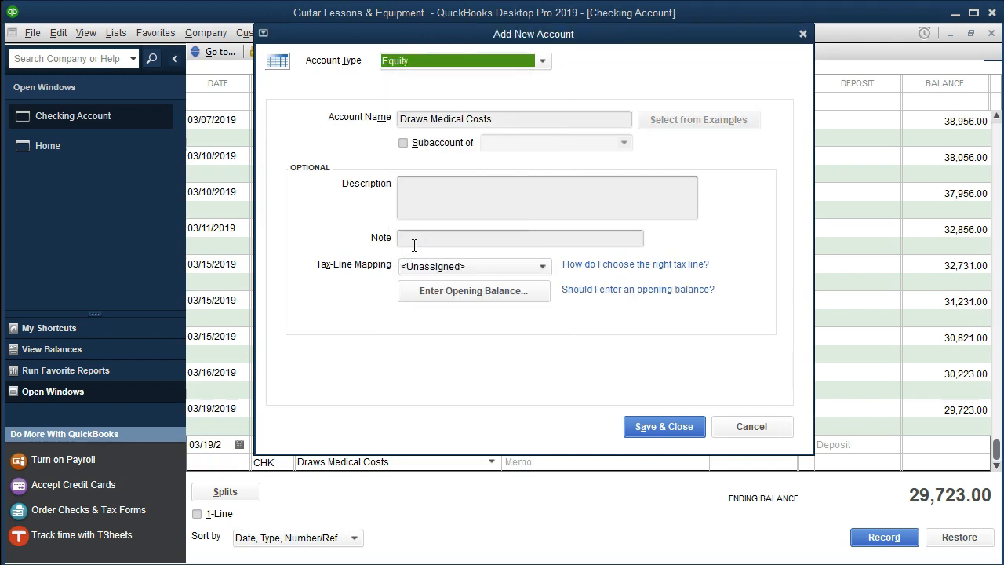
left_click(634, 435)
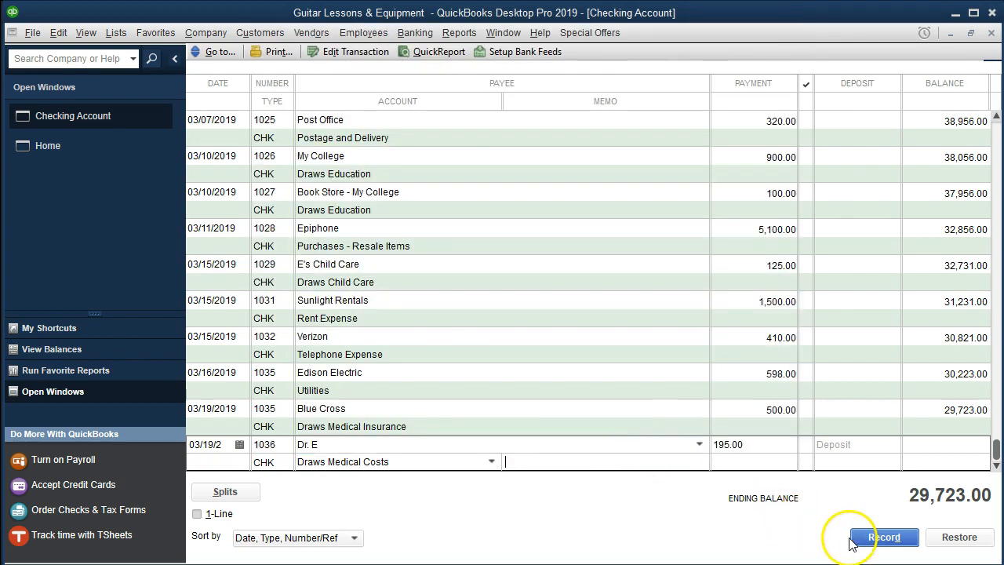
left_click(859, 537)
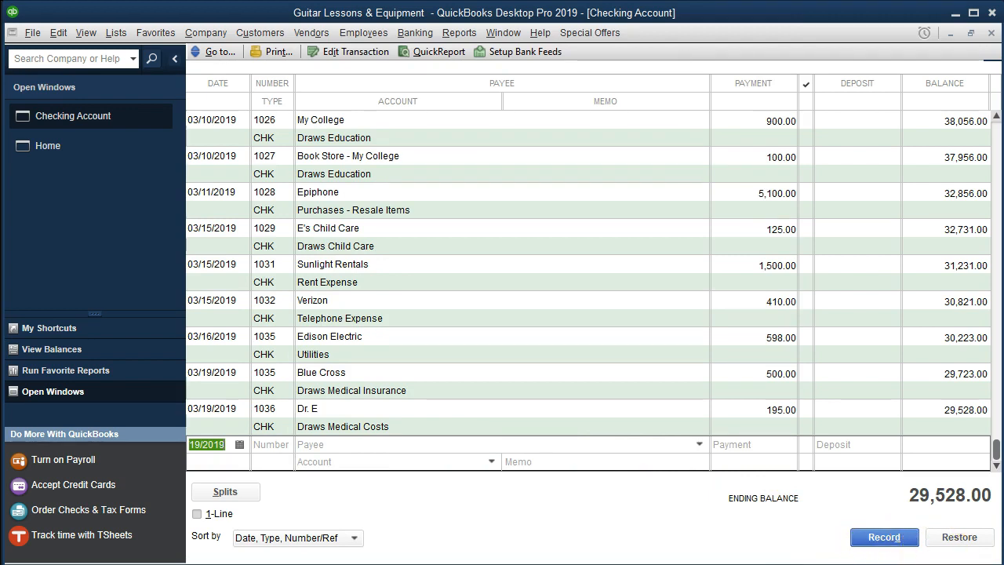
Step: Switch to the bank statement PDF and highlight the whole 3/19 row of check 1036
key("alt+Tab")
left_click_drag(434, 353, 881, 348)
right_click(882, 353)
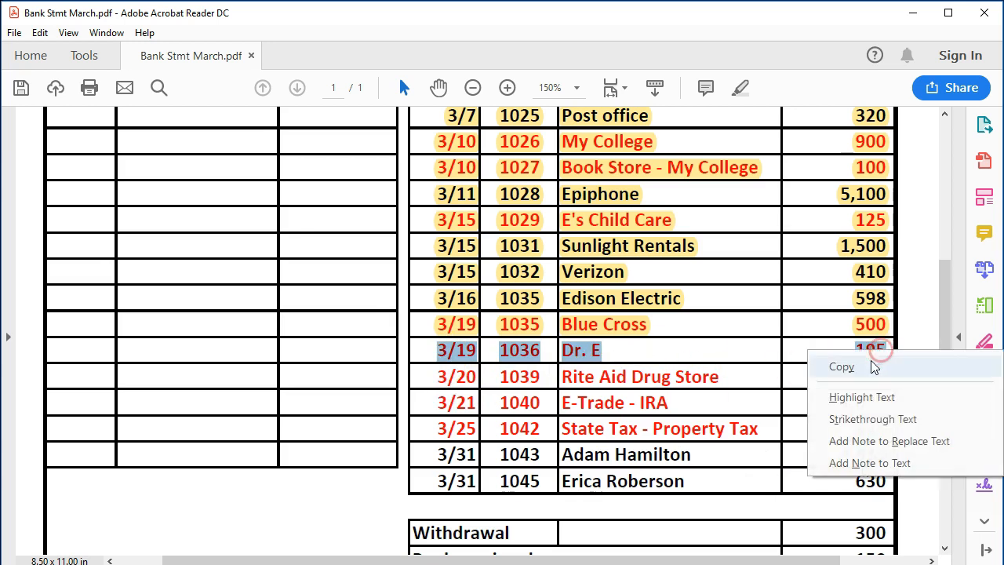
left_click(862, 397)
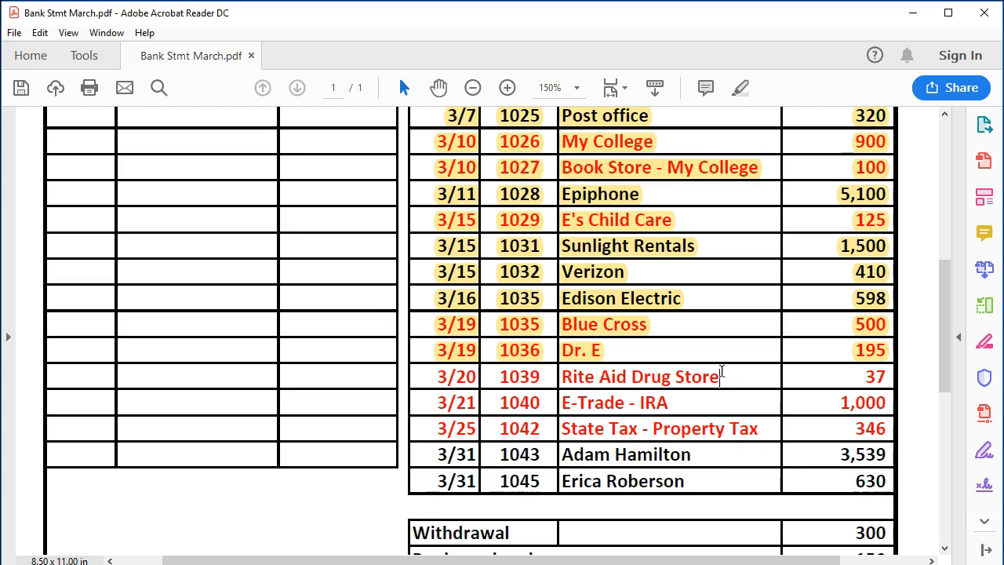
Step: Return to the QuickBooks checking register and start a new entry dated 03/20/2019 with check number 1039
left_click(914, 13)
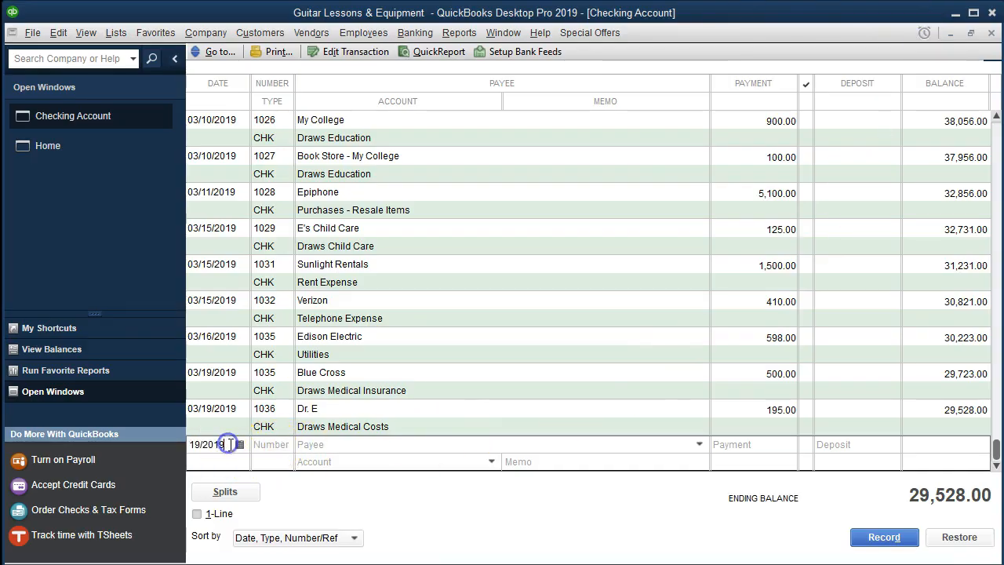
key("plus")
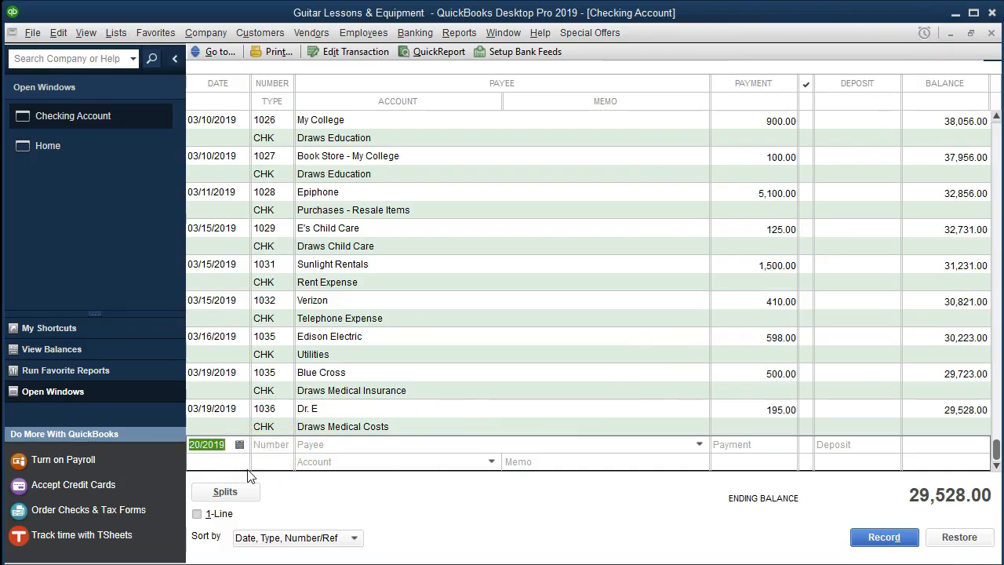
key("Tab")
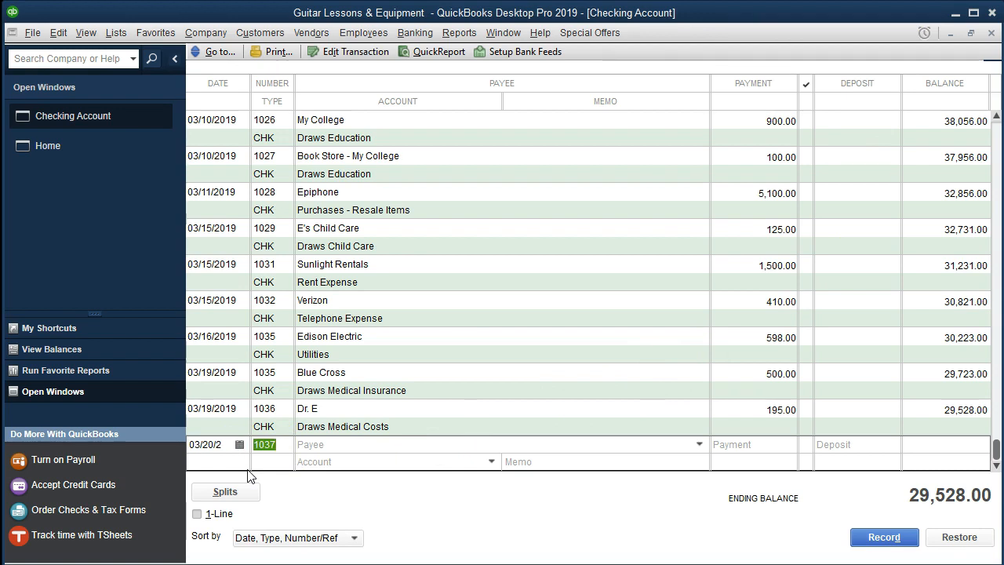
key("Tab")
Step: Enter Rite Aid Drug Store as the payee of check 1039 and quick-add it as a vendor
type("R")
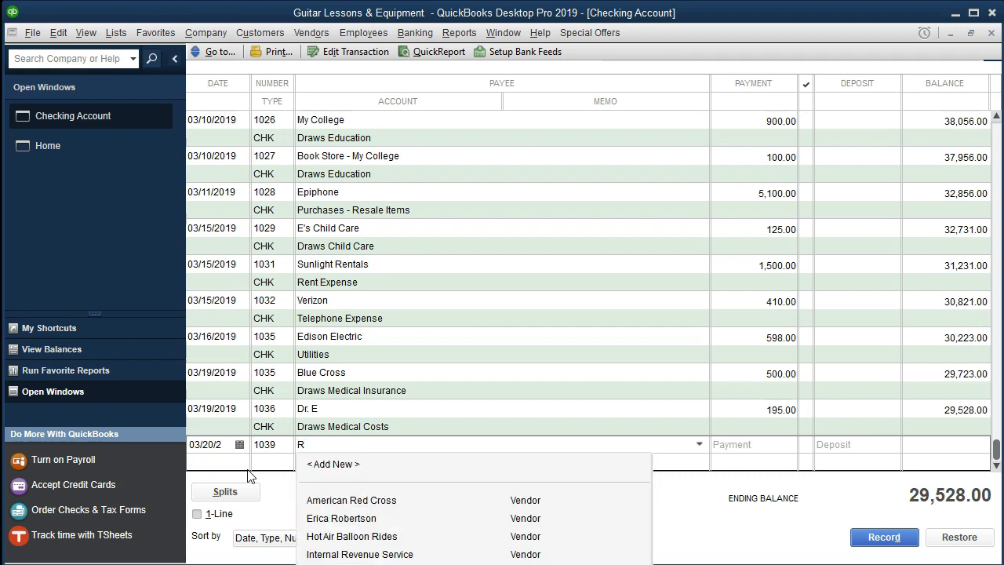
type("ite Aid Drug Store")
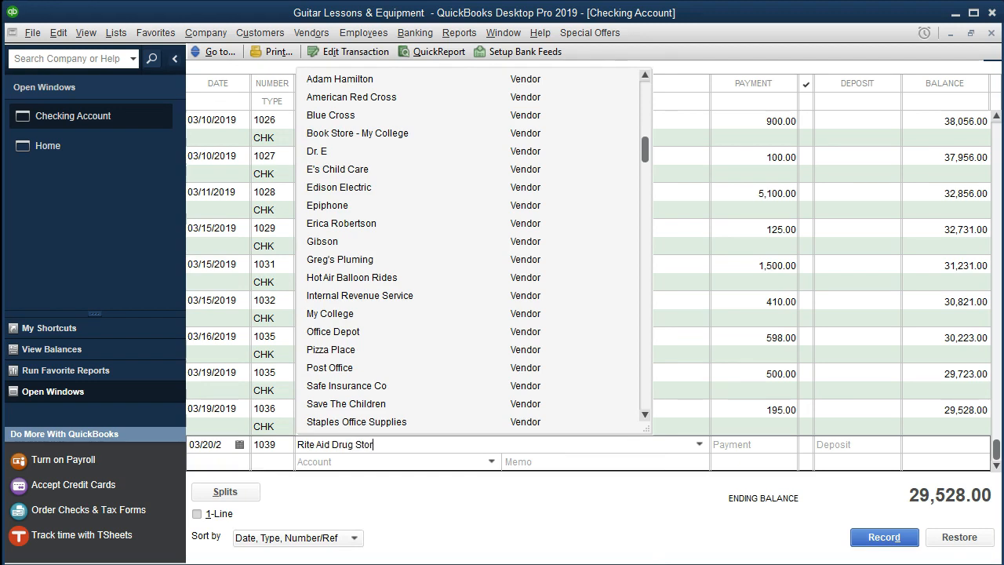
key("Tab")
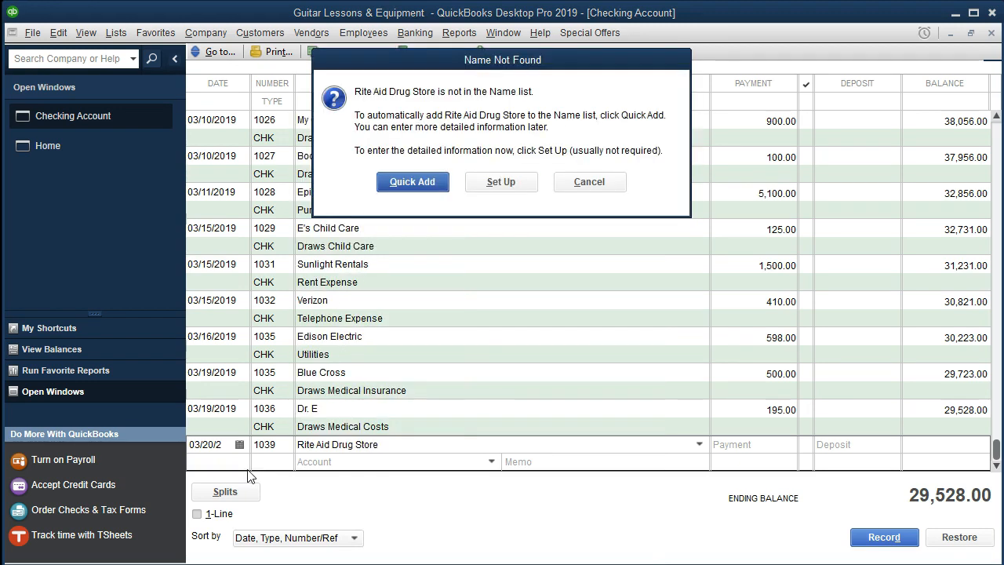
key("Return")
left_click(530, 293)
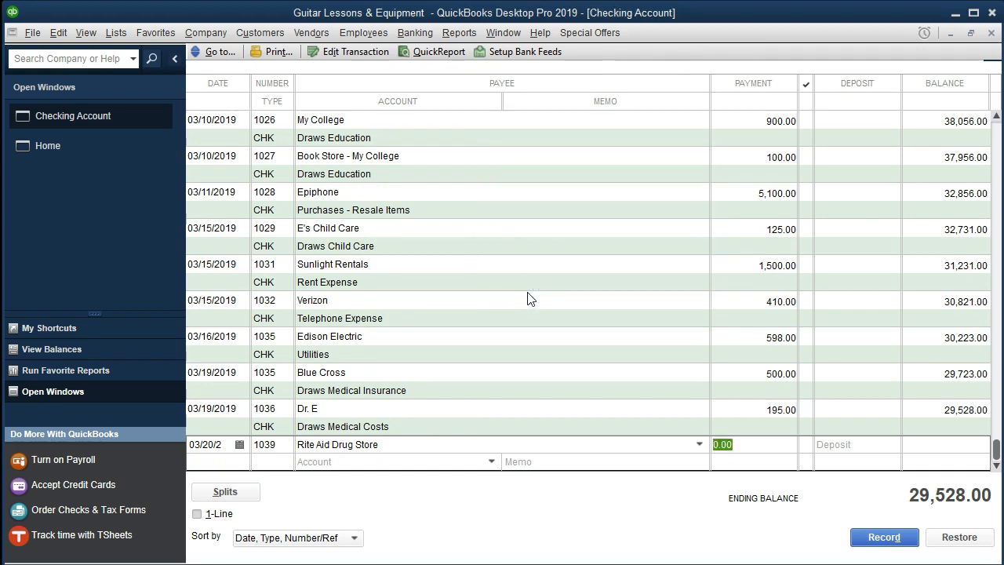
Step: Set the payment of check 1039 to 37, assign it to Draws Medical Costs and record the check
type("37")
key("Tab")
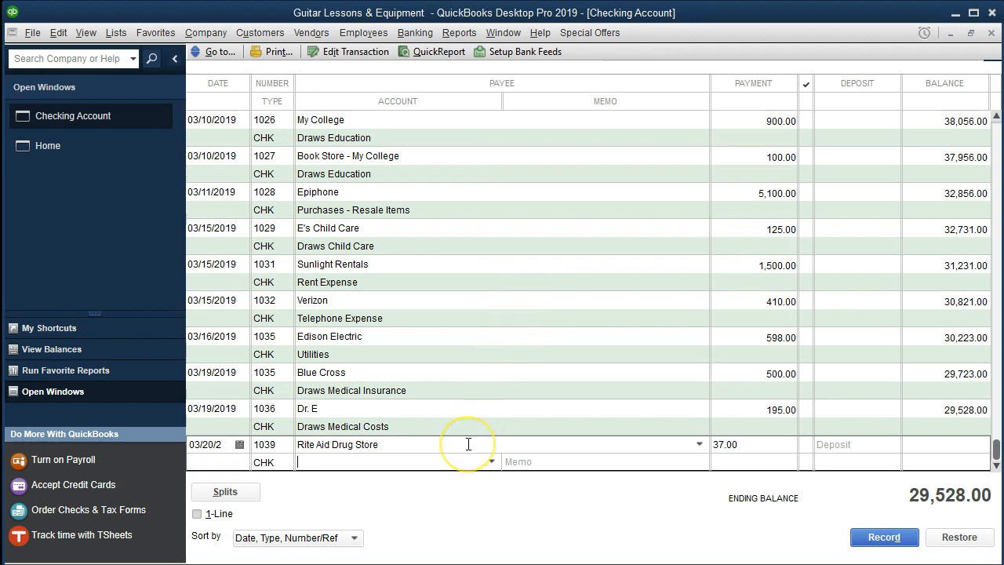
type("Draws ")
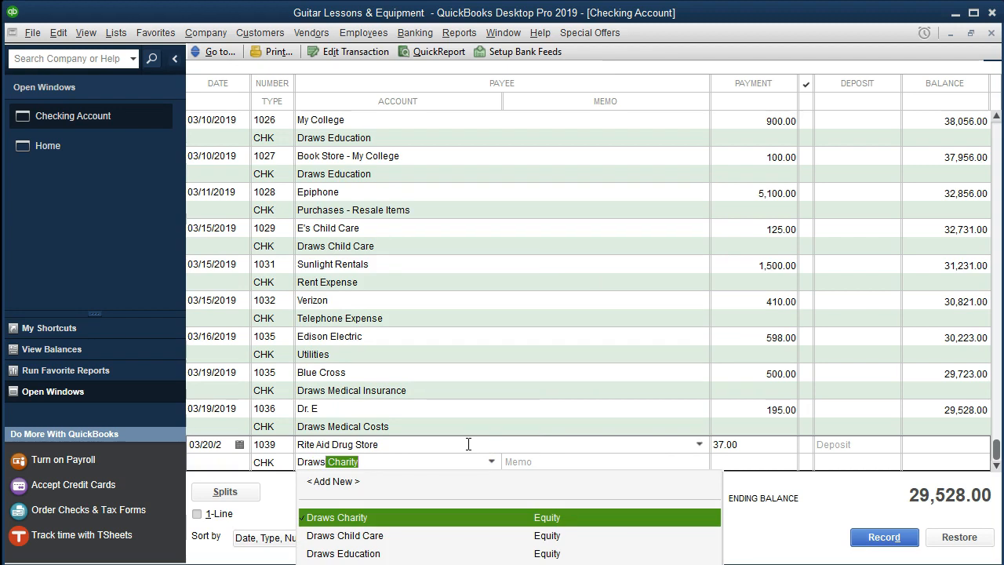
type("Medical Costs")
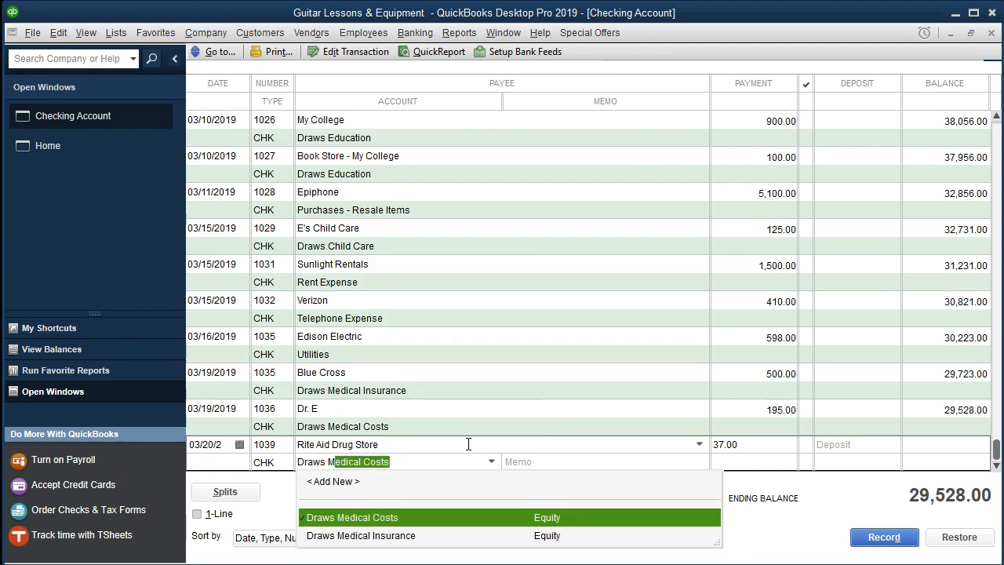
key("Tab")
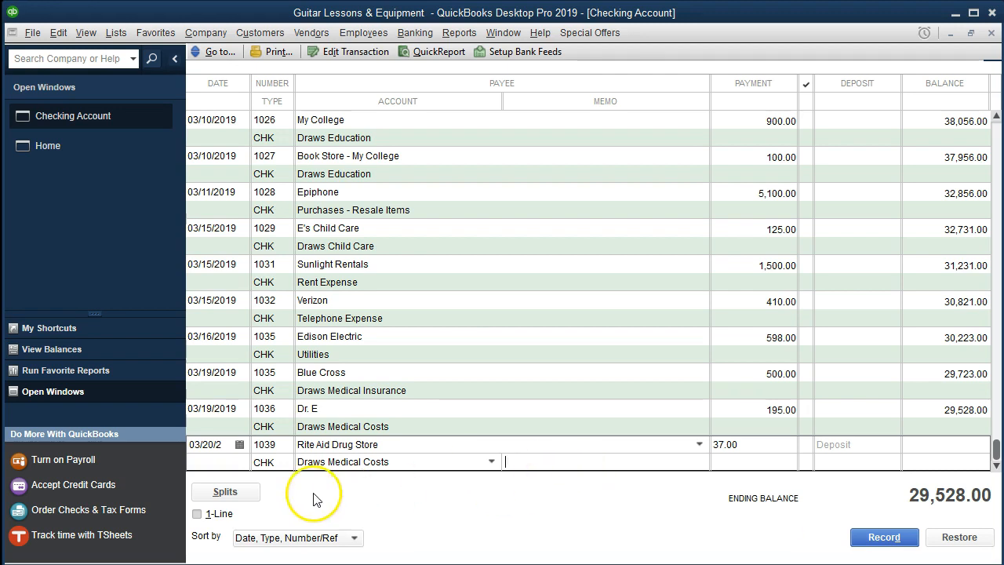
key("Return")
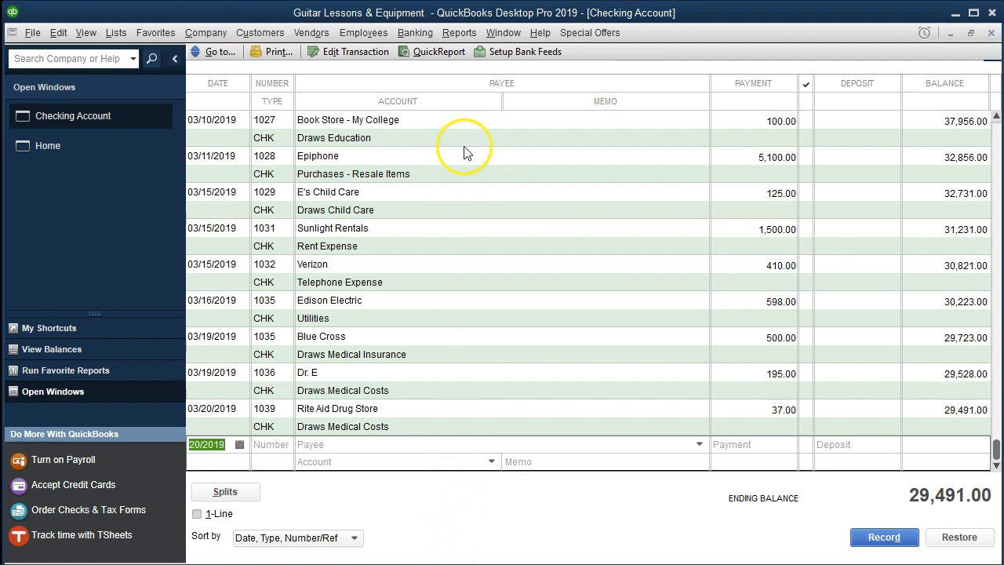
Step: Open the standard Balance Sheet report
left_click(457, 33)
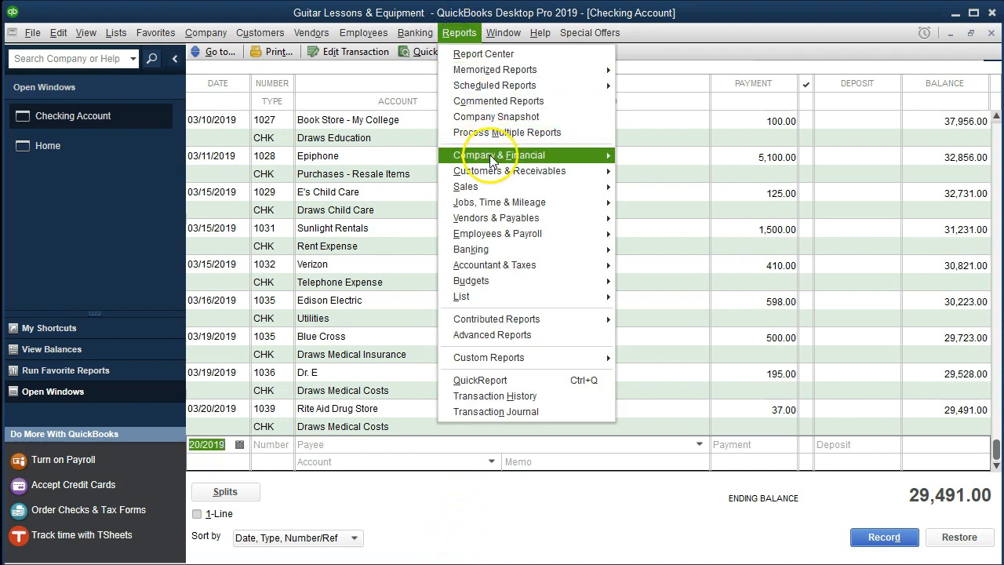
mouse_move(585, 156)
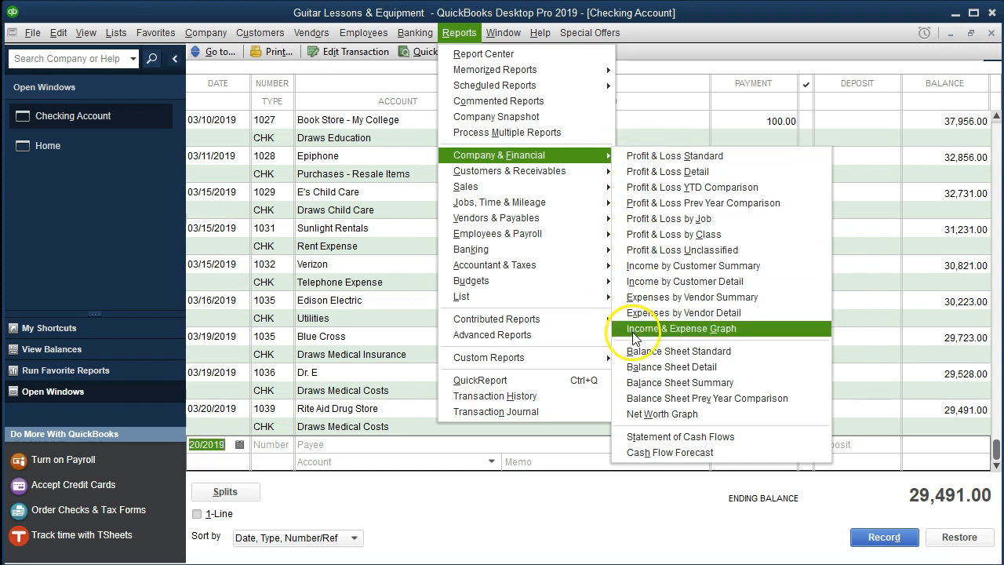
left_click(756, 352)
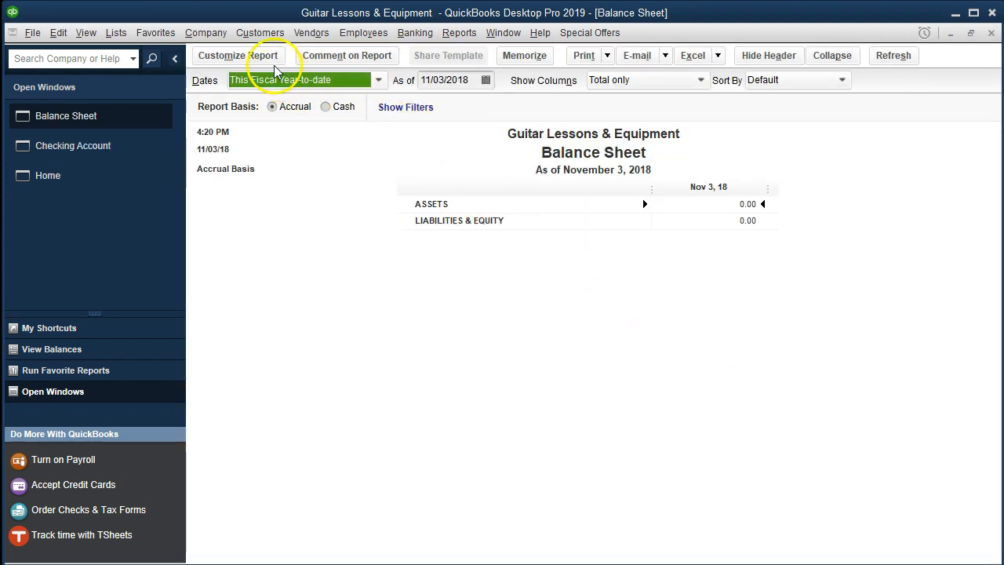
Step: Customize the Balance Sheet's date range to run from 01/01/2019 to 12/31/2019
left_click(238, 56)
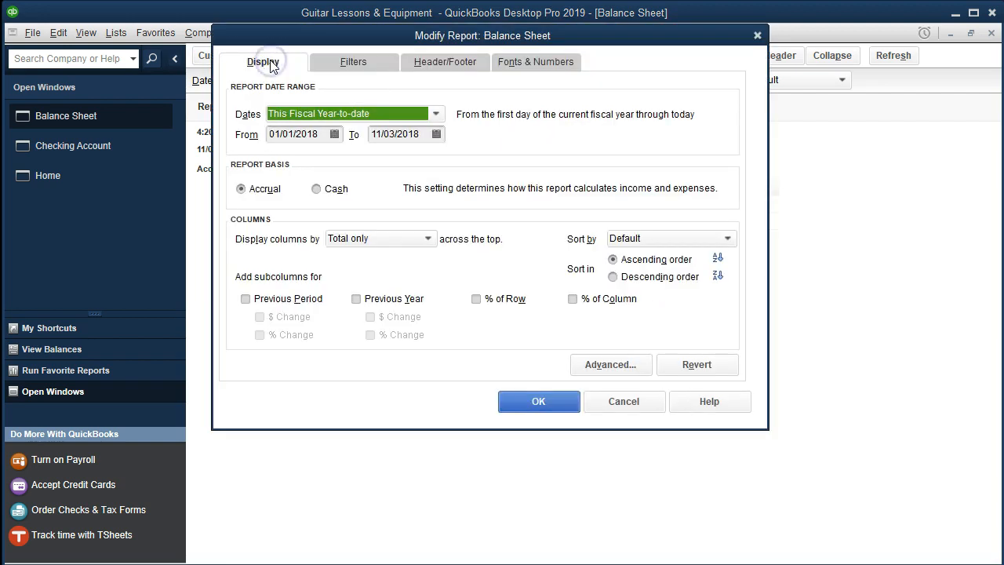
type("0")
type("1/01/2019")
key("Tab")
type("12/31/2018")
key("Tab")
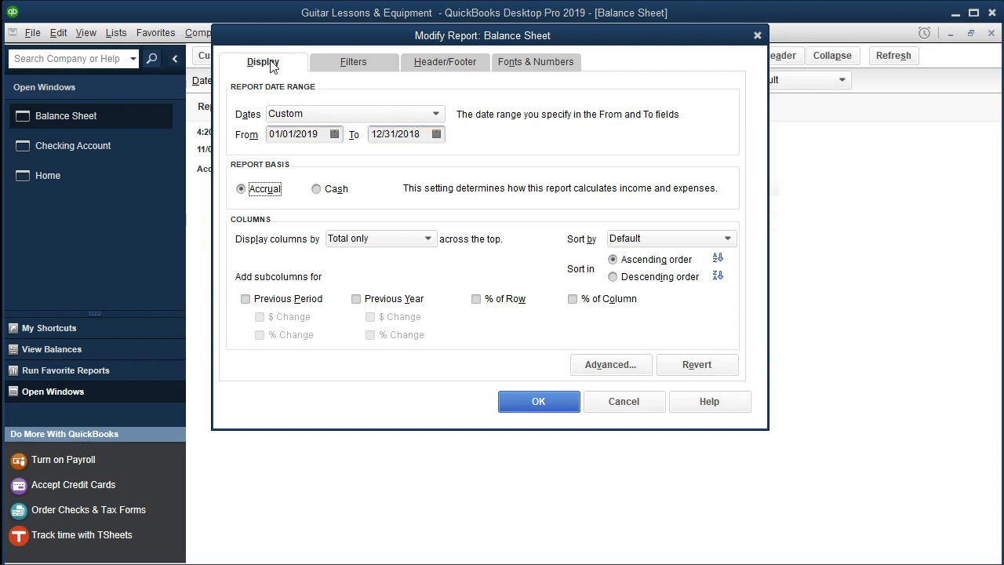
left_click(428, 134)
type("9")
key("Tab")
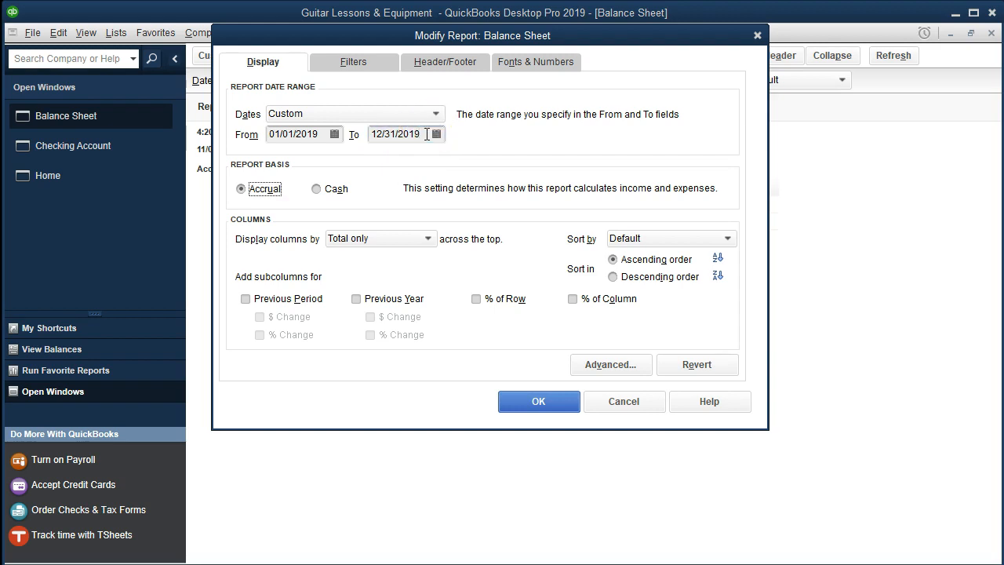
Step: Set the Balance Sheet's font size to 11, extend the change to the related fonts and apply the report changes
left_click(506, 69)
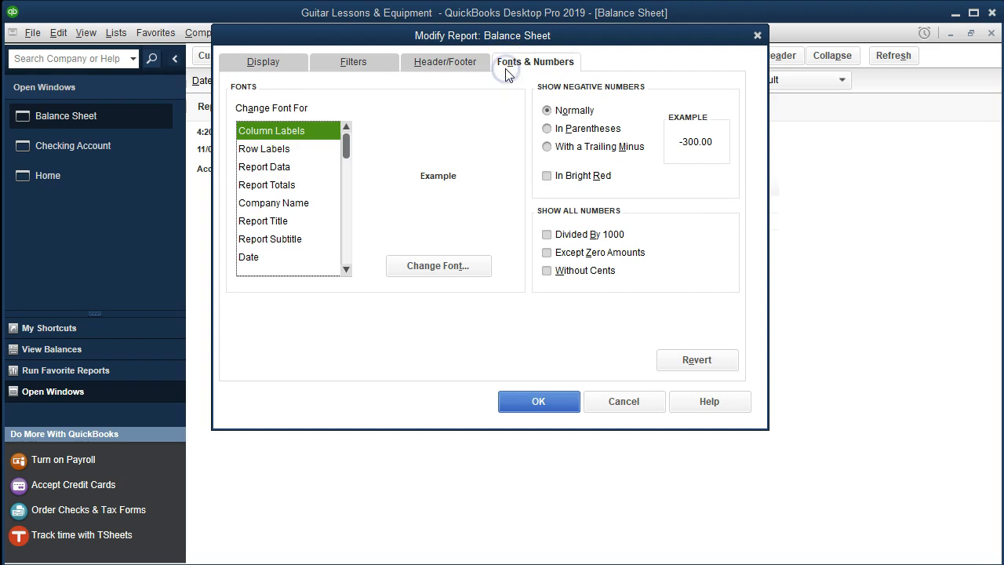
left_click(479, 267)
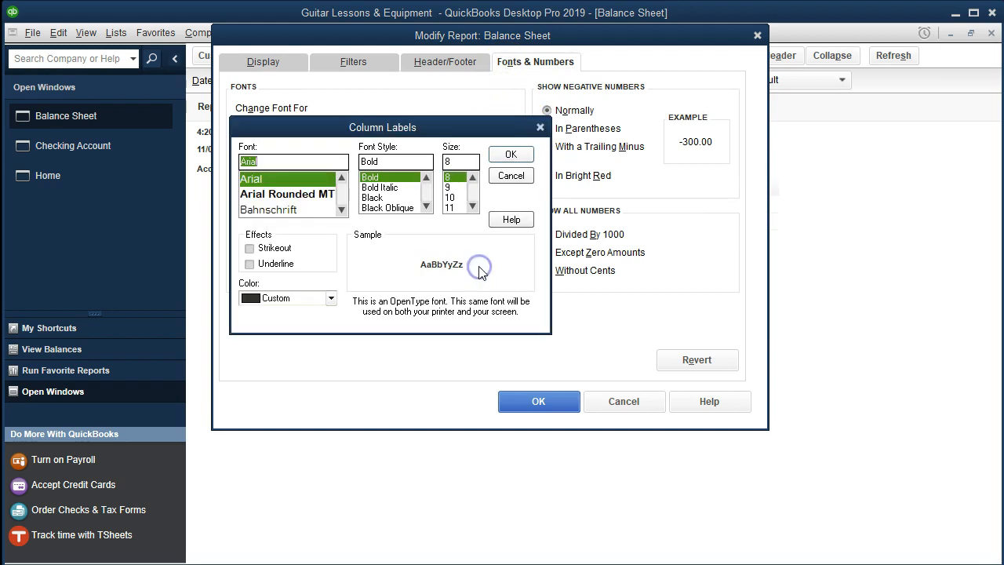
left_click(457, 208)
left_click(500, 154)
left_click(433, 125)
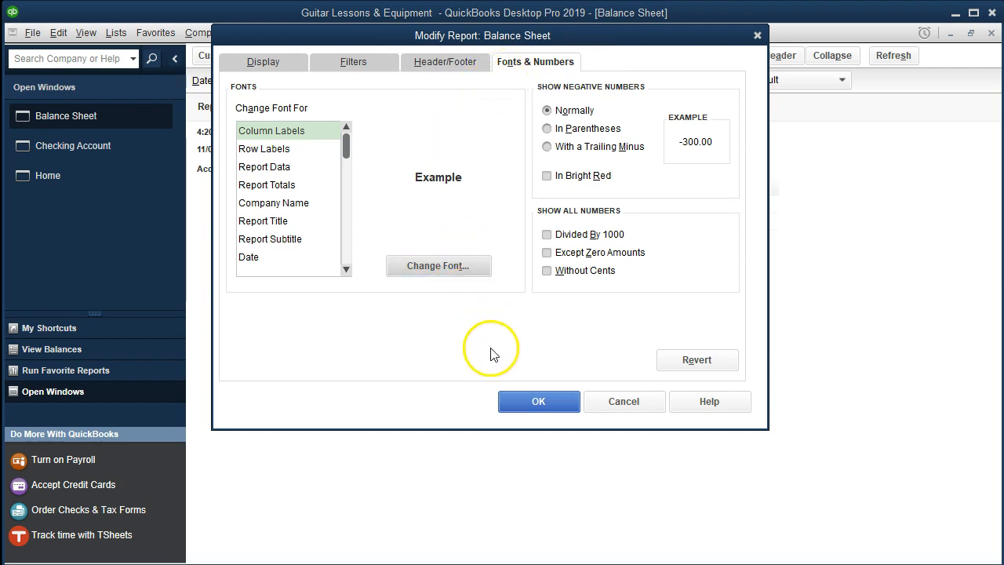
left_click(510, 401)
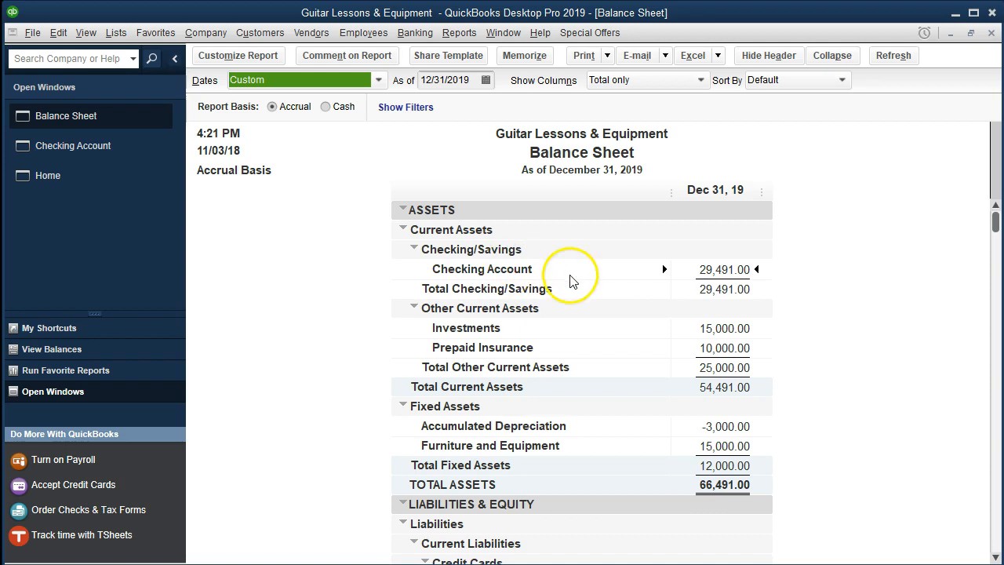
Step: Drill into the Checking Account balance, widen the Split column to review the latest March checks, and close the transaction report
double_click(692, 268)
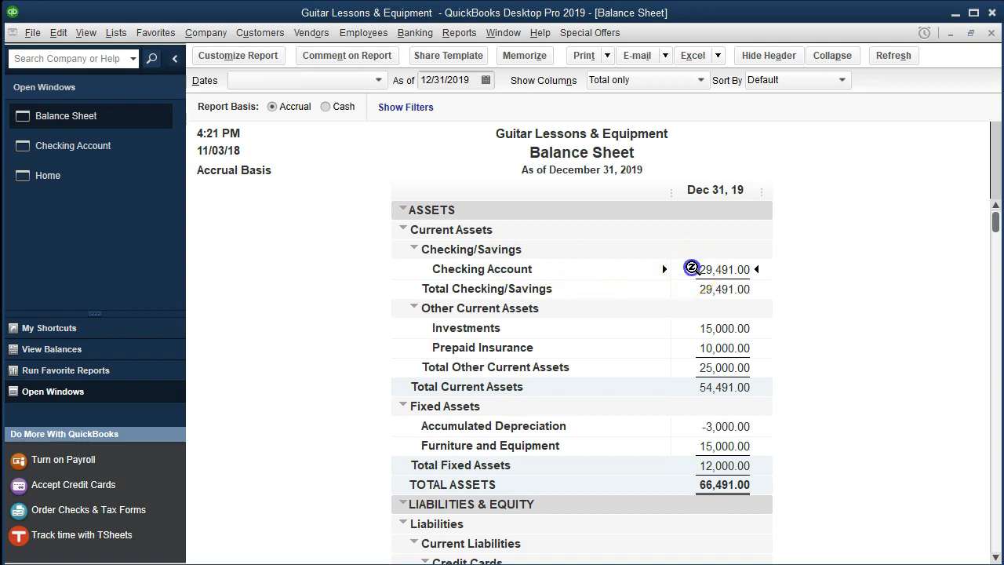
scroll(692, 268, "down", 15)
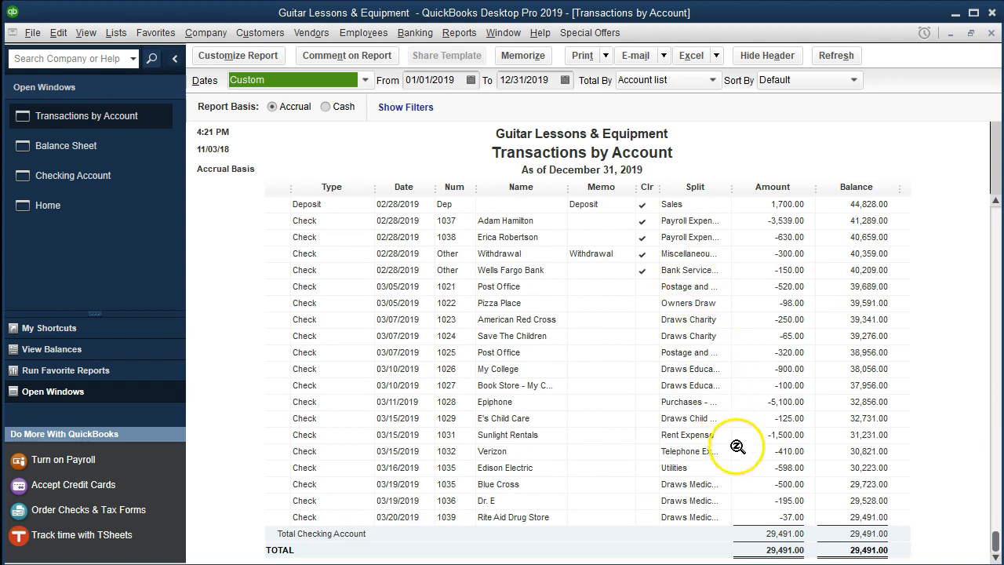
left_click_drag(732, 189, 743, 187)
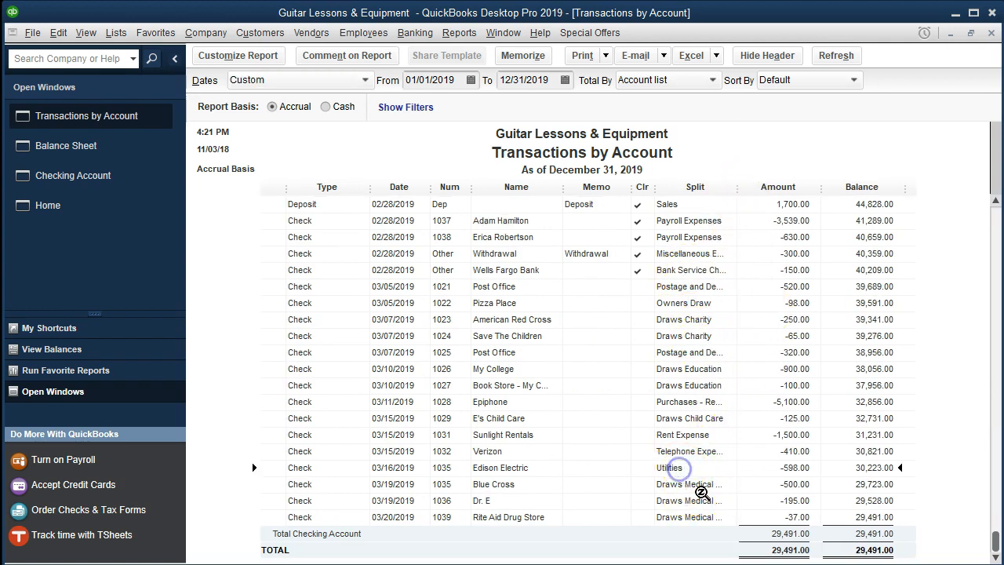
left_click(765, 486)
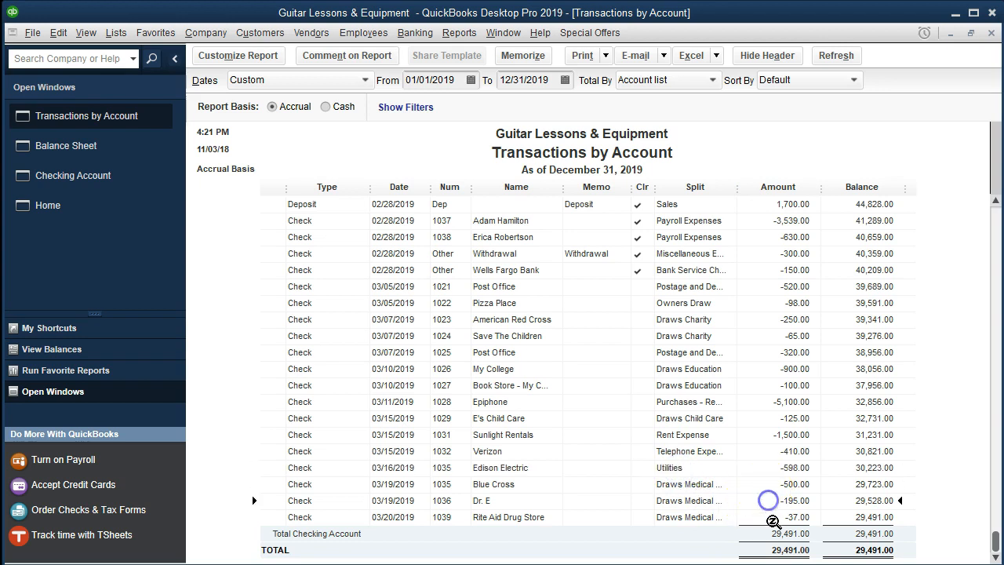
left_click(542, 519)
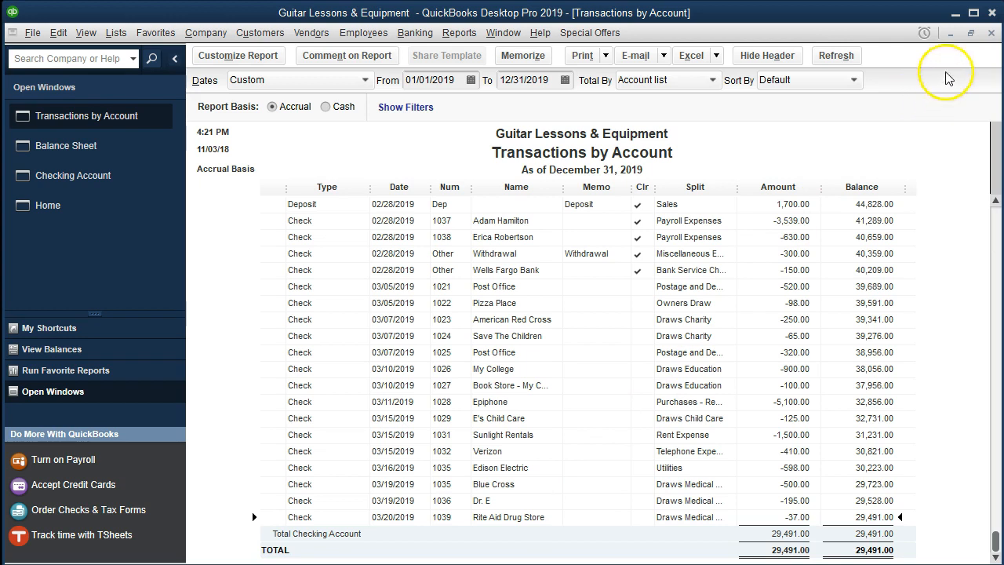
left_click(991, 33)
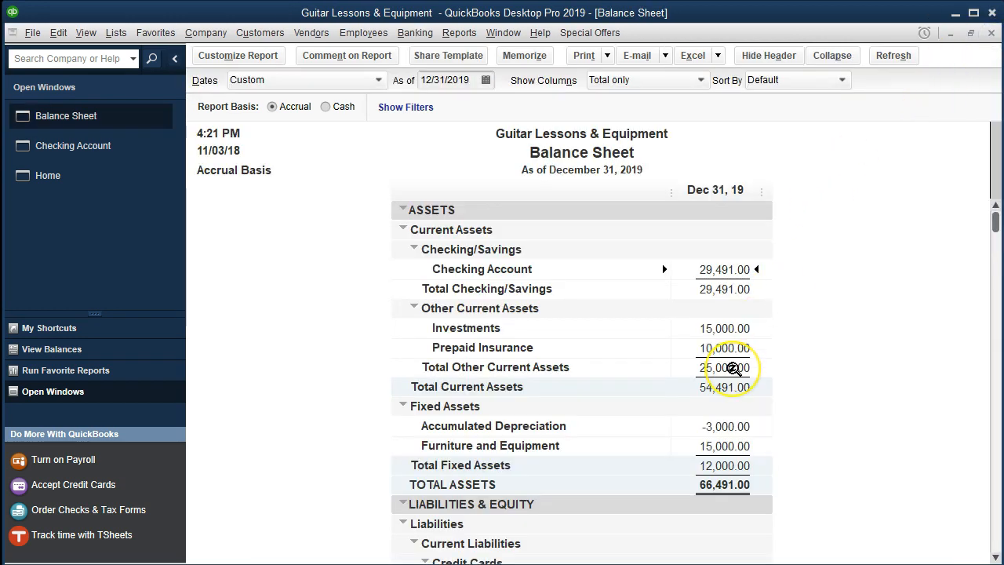
Step: Examine the medical draws in the Balance Sheet's Equity section, drill into Draws Medical Insurance and close its transaction report
scroll(733, 368, "down", 7)
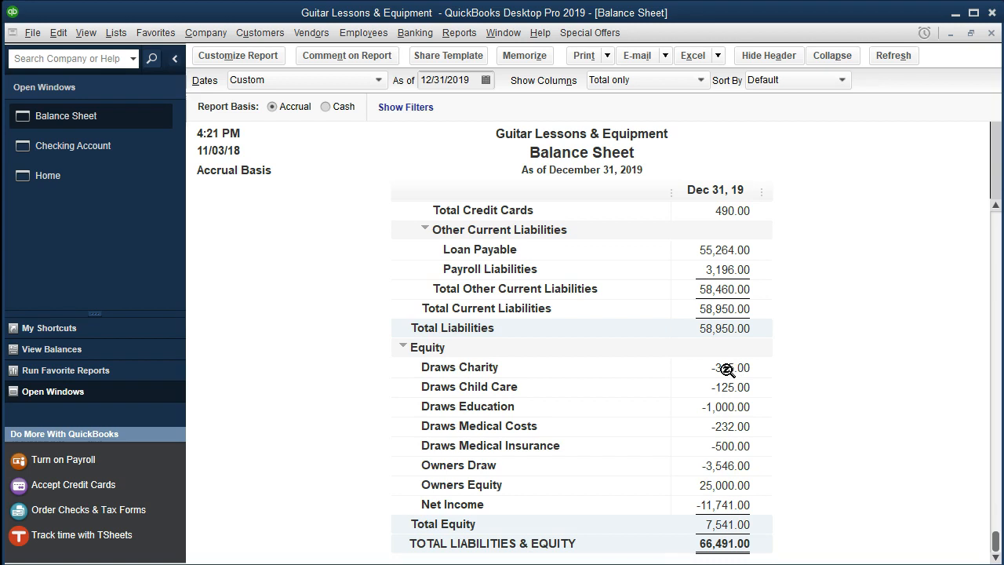
left_click(714, 427)
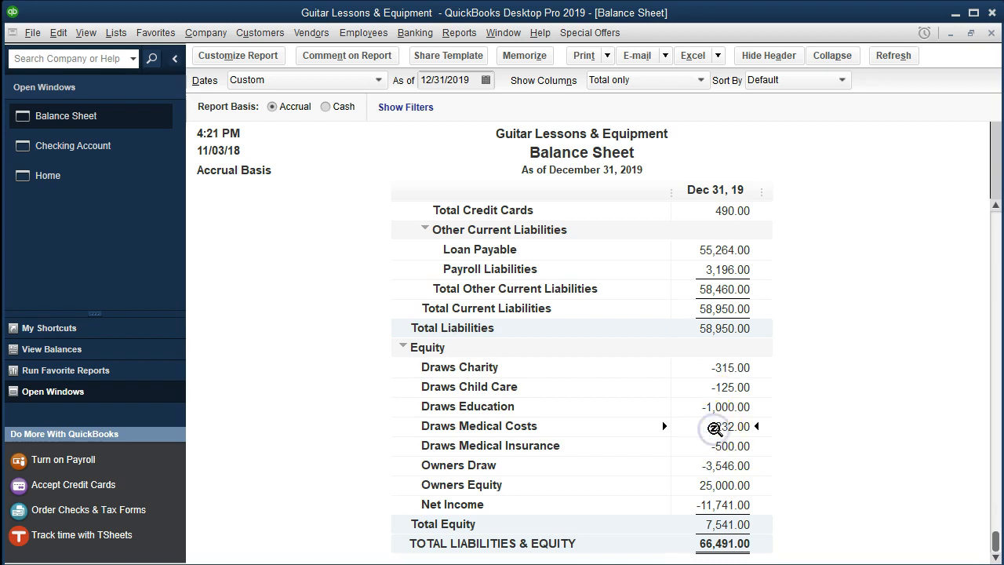
left_click(713, 445)
left_click(832, 432)
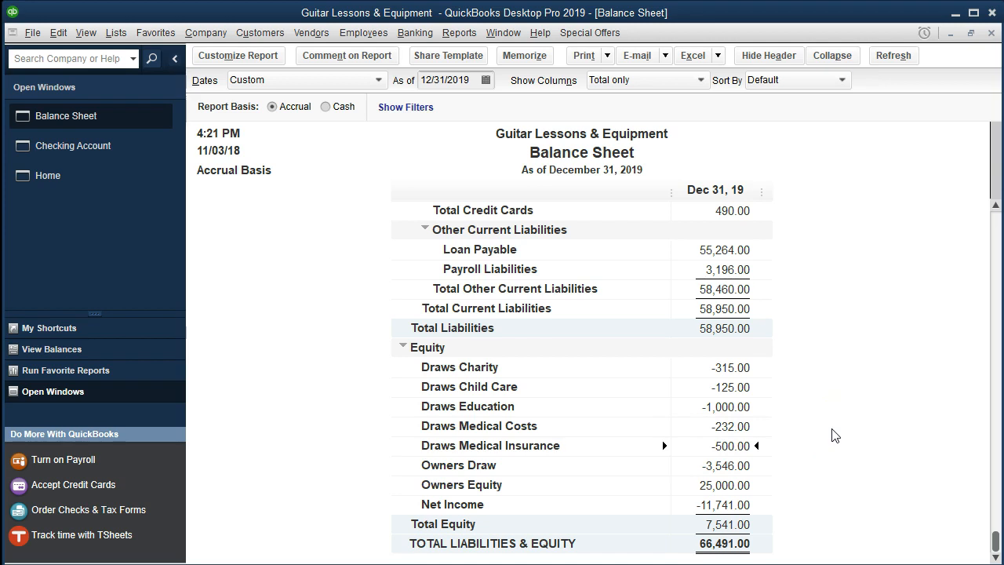
left_click(738, 446)
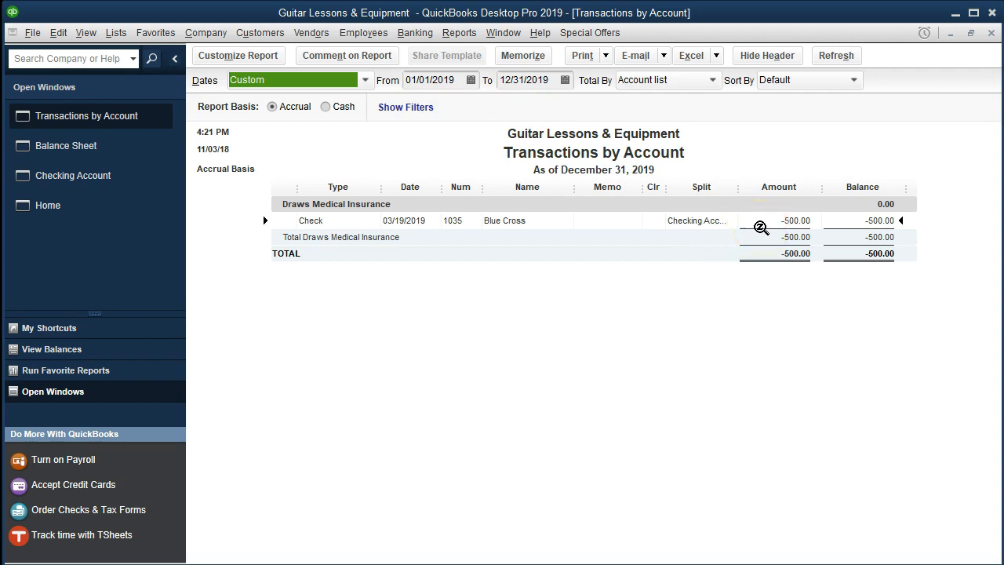
left_click(681, 305)
left_click(990, 36)
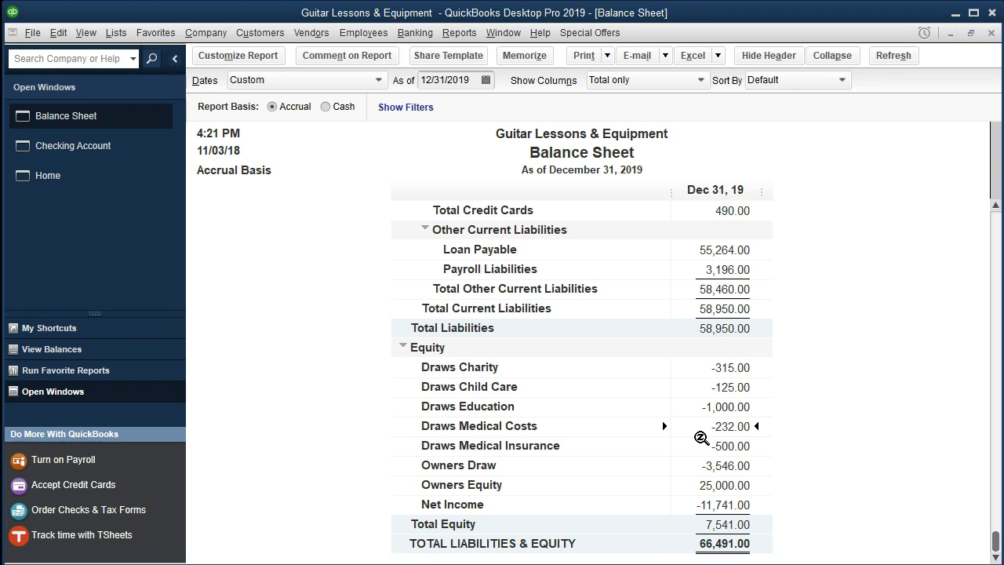
Step: Drill into the Draws Medical Costs balance to review the checks behind it
double_click(702, 436)
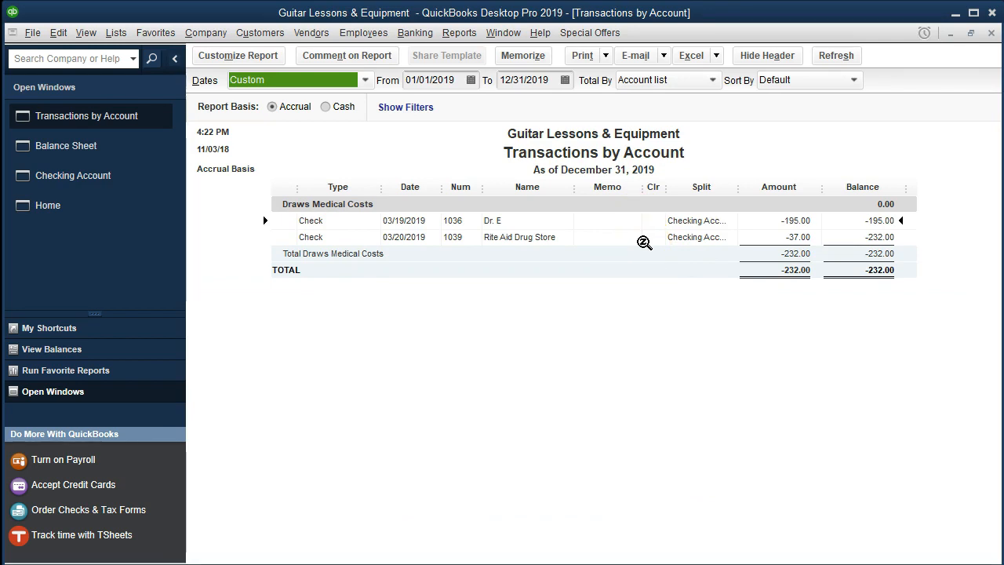
left_click(652, 299)
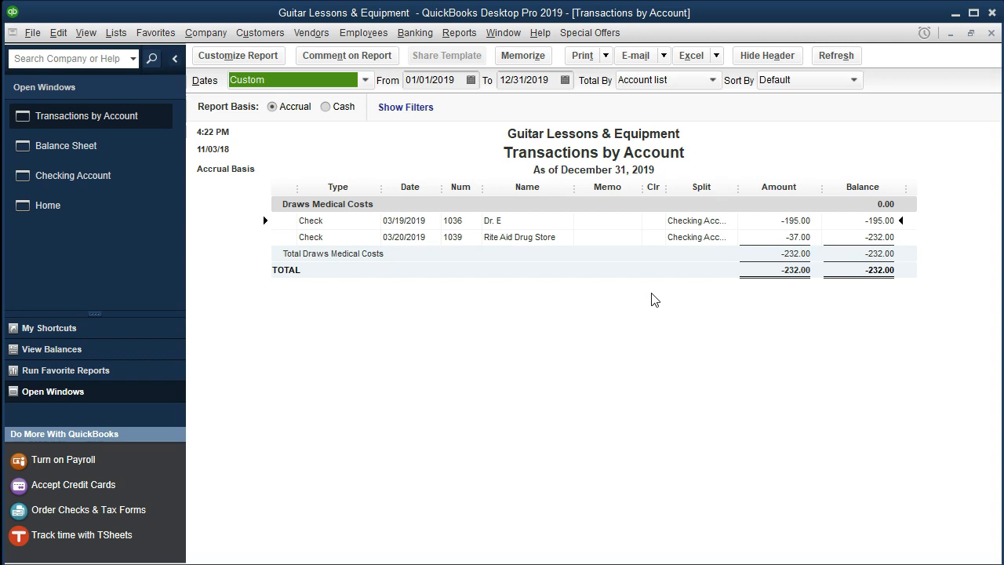
Step: Close the Draws Medical Costs transaction report and open the standard Profit & Loss report
left_click(991, 33)
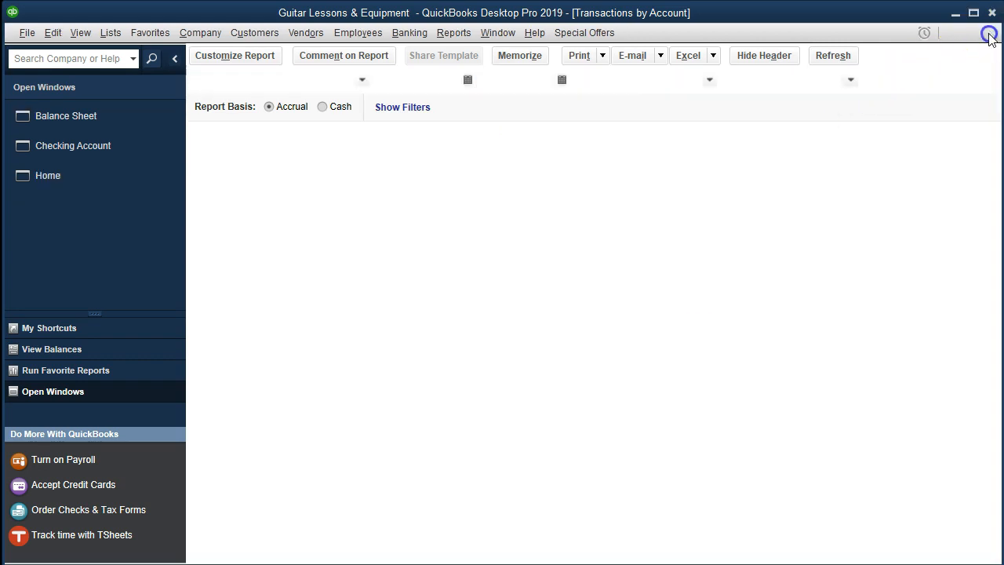
left_click(460, 33)
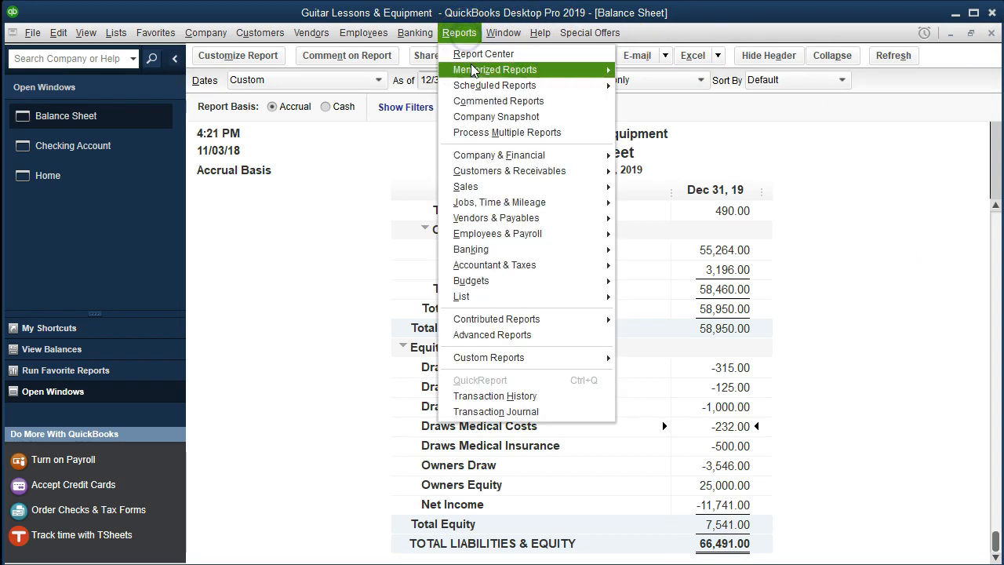
left_click(484, 156)
left_click(631, 157)
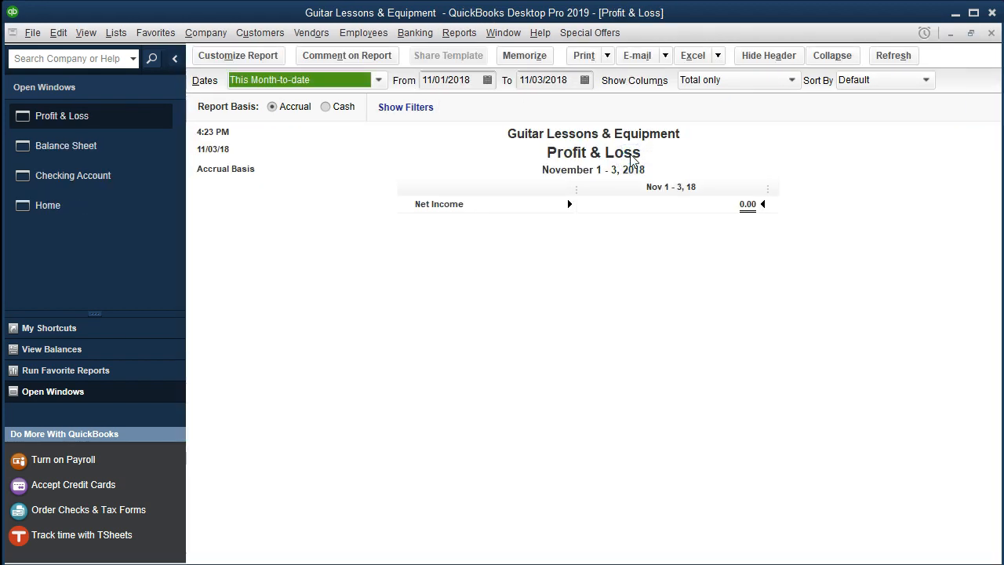
Step: Set the Profit & Loss report's date range from 01/01/2019 to 12/31/2019
key("Tab")
type("010119")
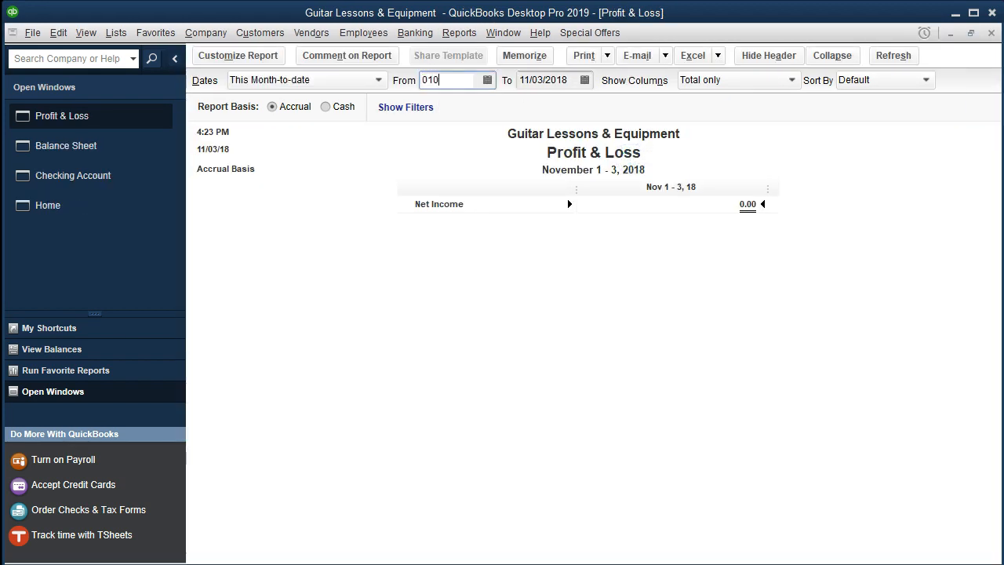
key("Tab")
type("12/31/2019")
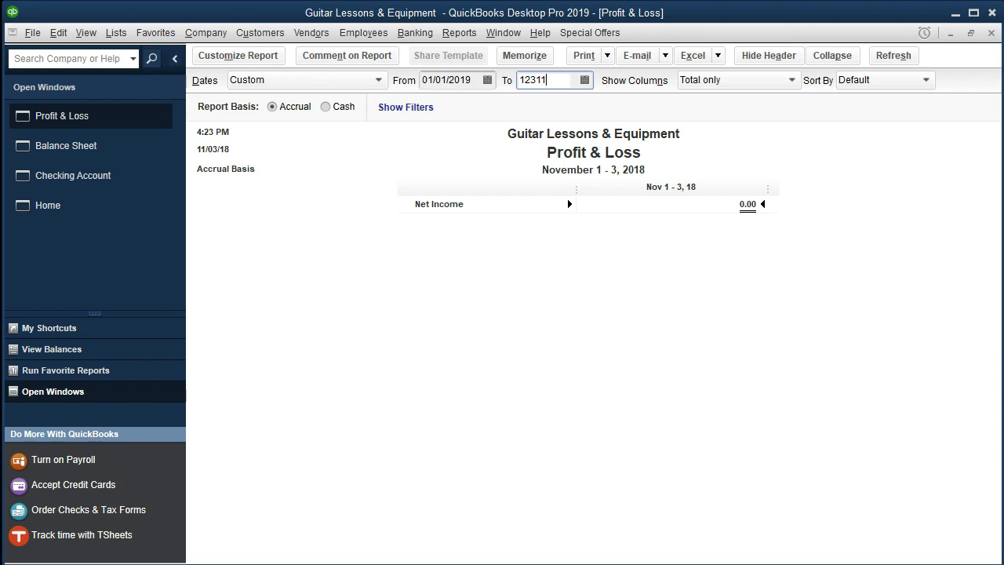
key("Tab")
Step: Review the Profit & Loss expenses, drill into the Utilities total to check its latest March payment, and close the detail report
scroll(605, 359, "down", 2)
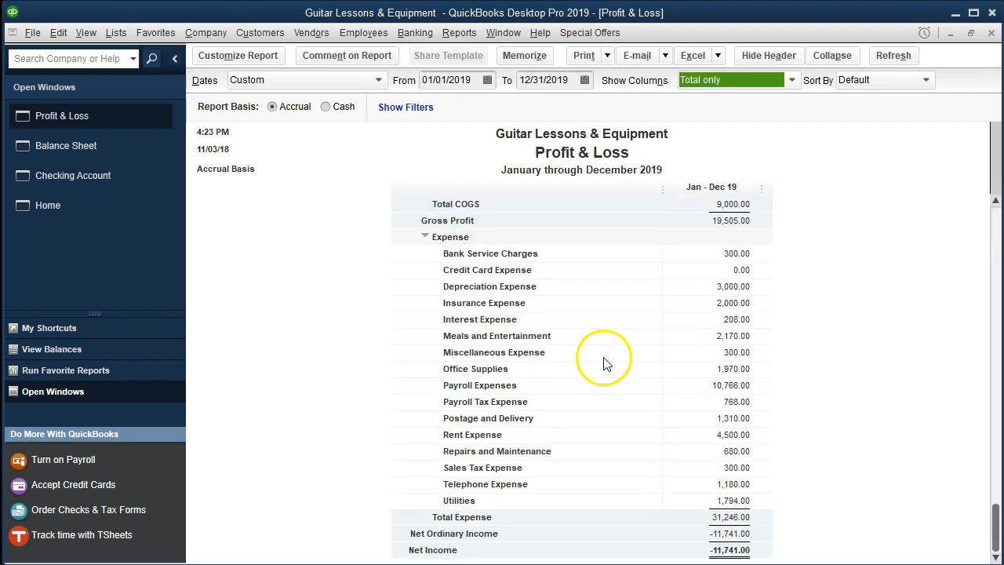
scroll(605, 365, "up", 2)
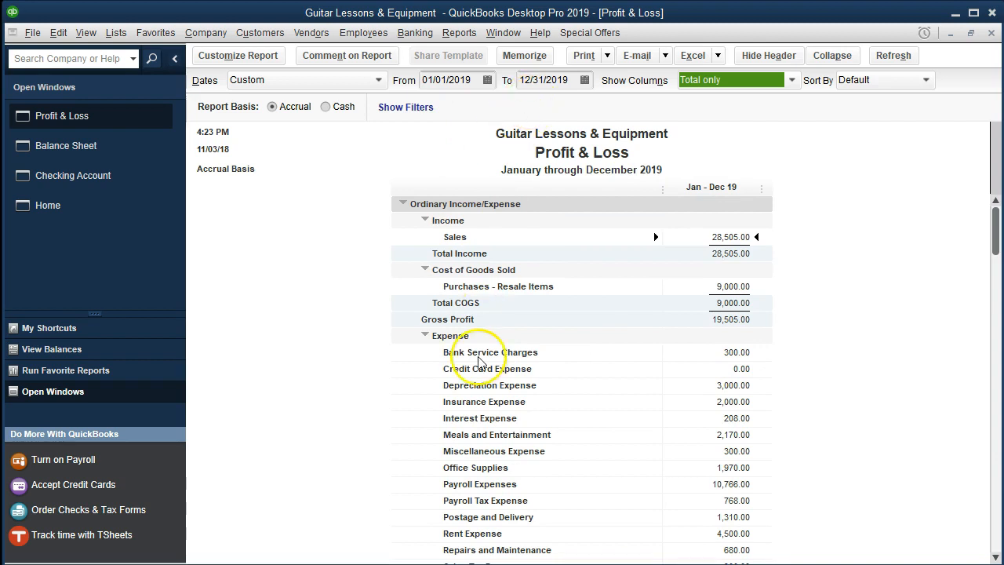
scroll(397, 390, "down", 2)
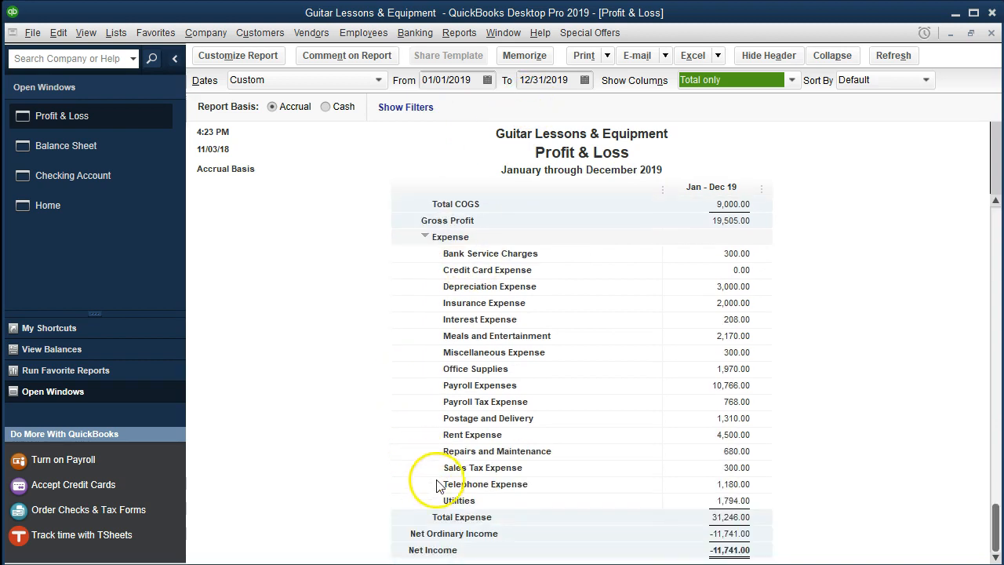
left_click(699, 500)
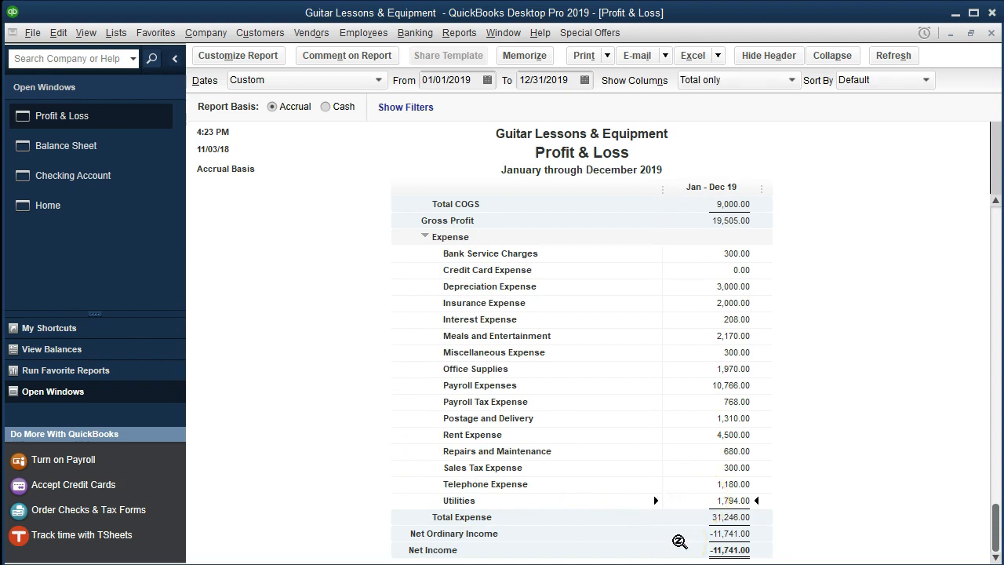
double_click(710, 503)
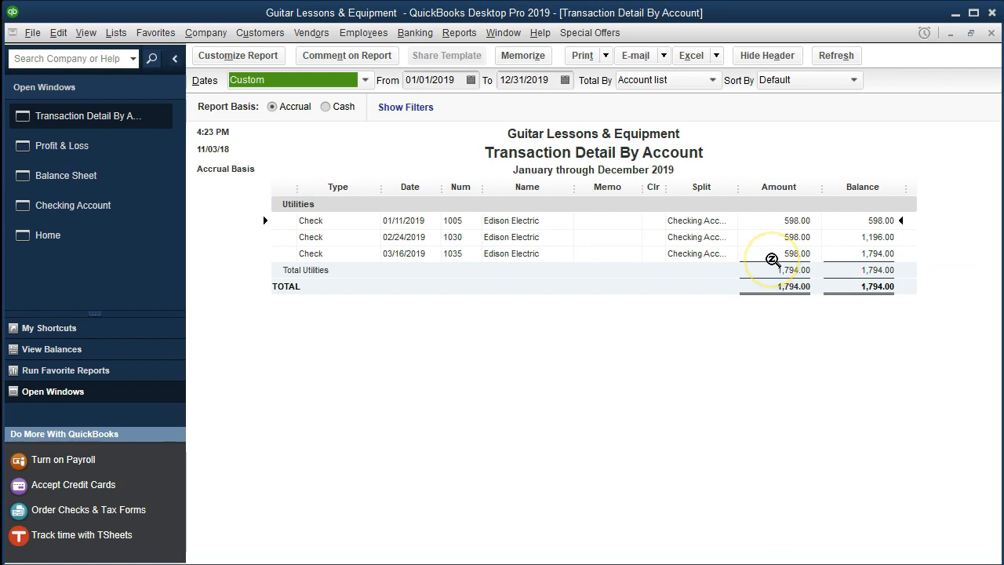
left_click(772, 256)
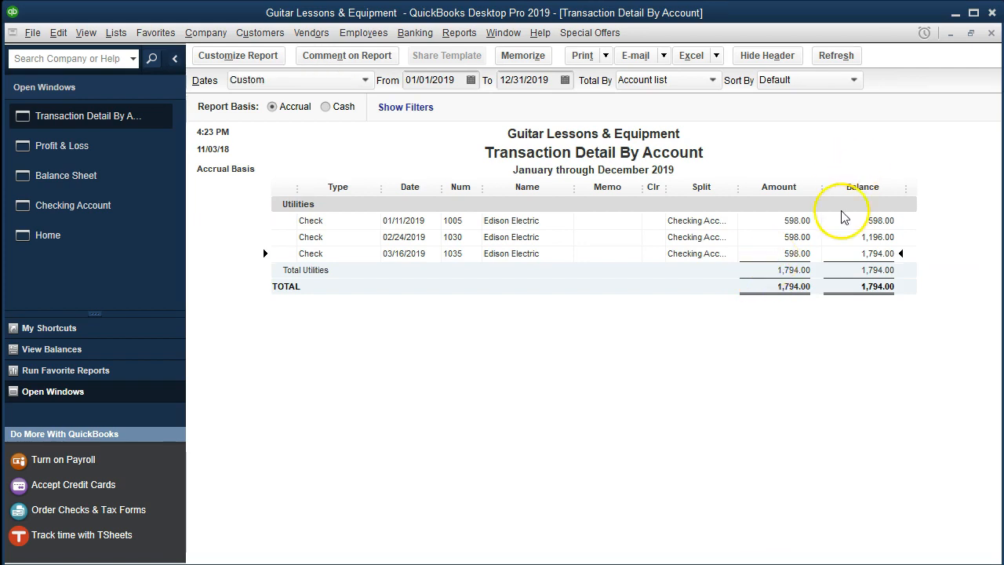
left_click(991, 34)
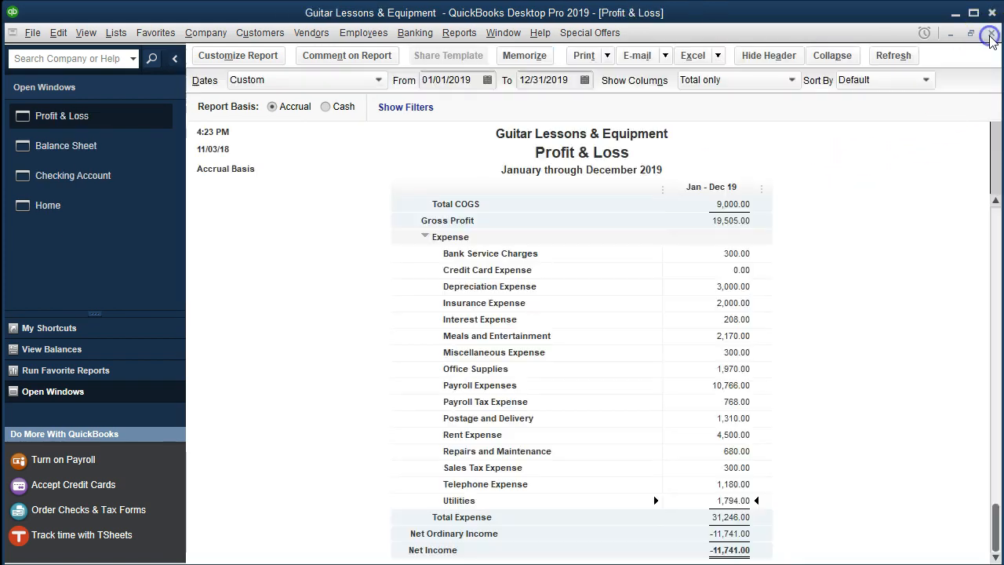